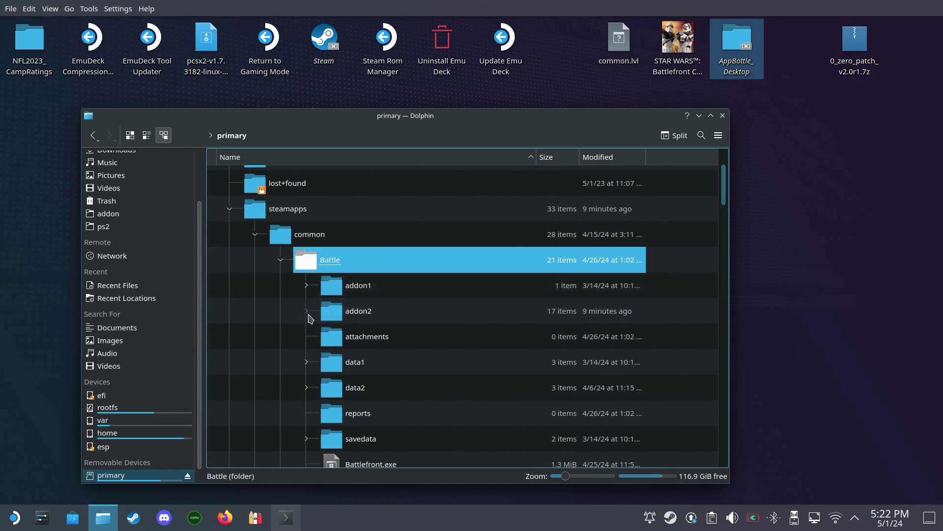
# Expand and select addon2 under steamapps/common/Battle, then select the 0_zero_patch_v2.0r1.7z archive on the desktop.
pyautogui.click(308, 313)
pyautogui.click(384, 315)
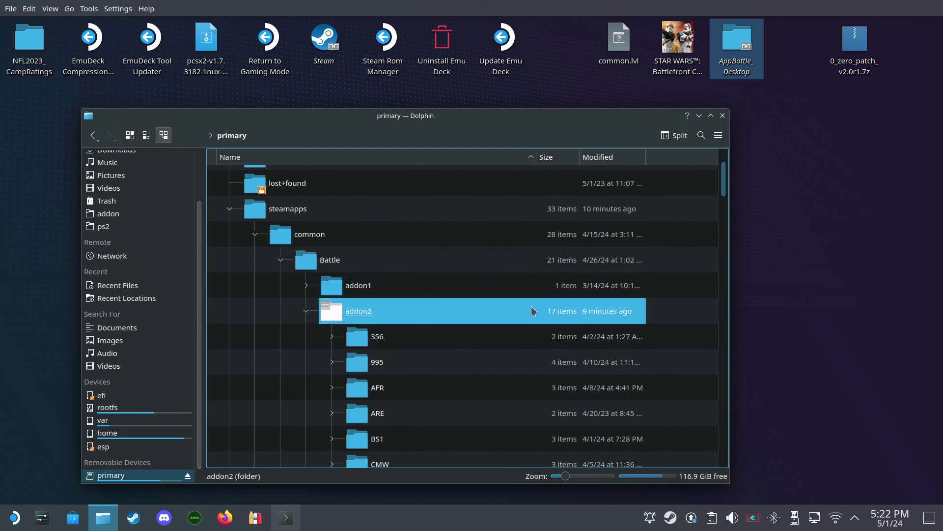
pyautogui.click(855, 60)
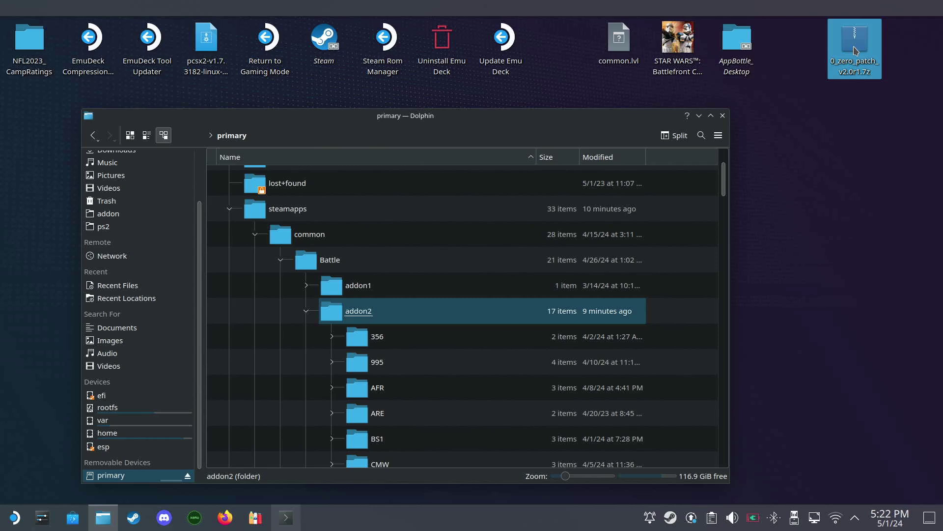
# Extract 0_zero_patch_v2.0r1.7z onto the desktop.
pyautogui.rightClick(855, 50)
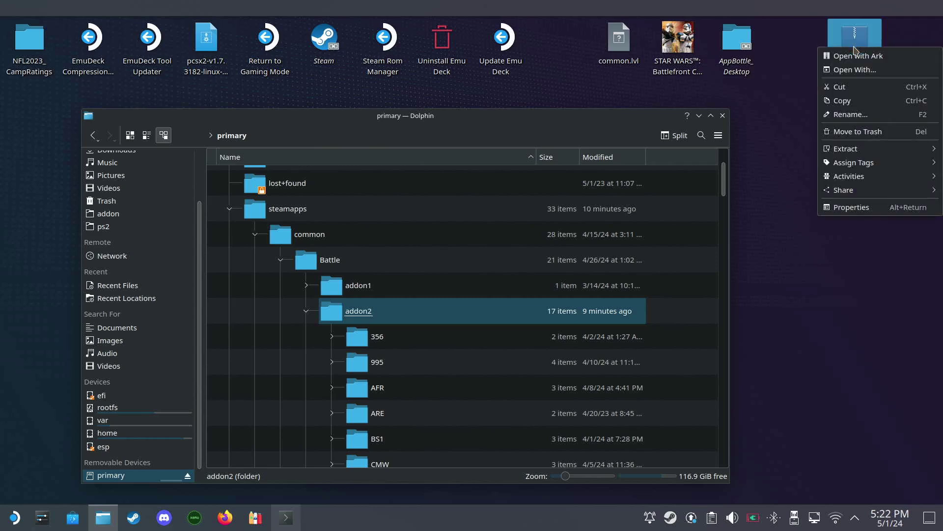
pyautogui.moveTo(887, 151)
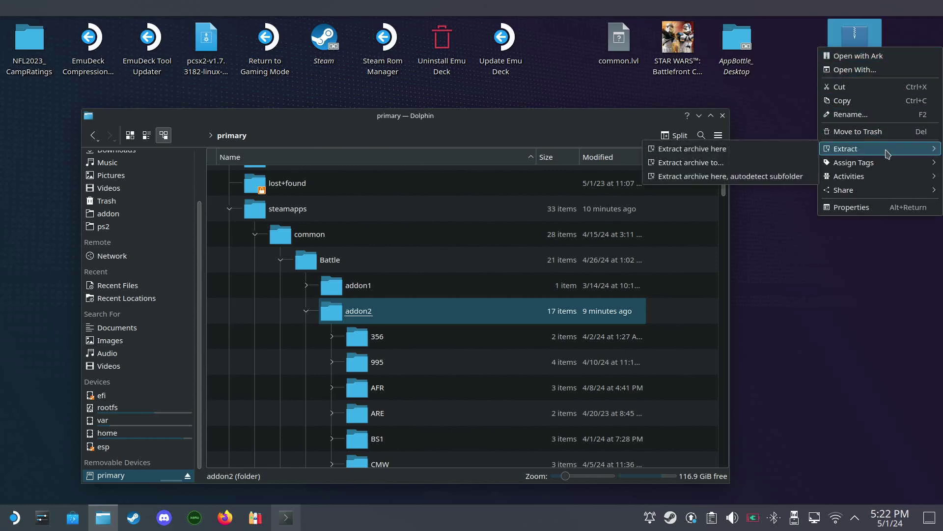
pyautogui.click(764, 154)
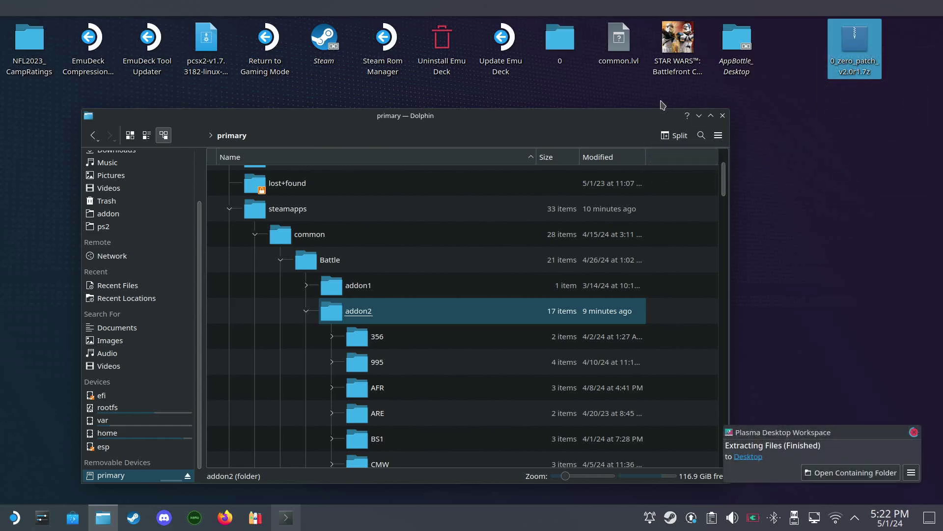
# Move the extracted folder 0 into addon2 with cut and paste.
pyautogui.click(564, 46)
pyautogui.rightClick(562, 41)
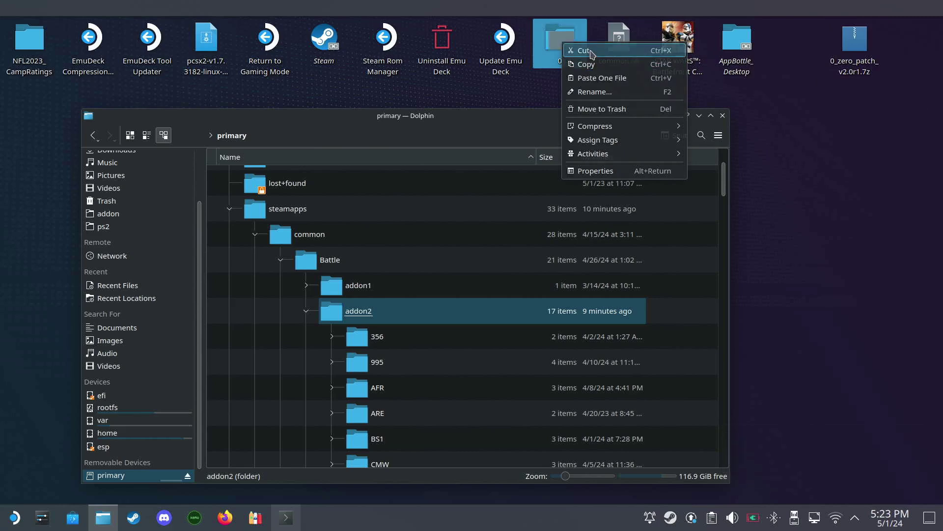
pyautogui.click(585, 50)
pyautogui.rightClick(426, 305)
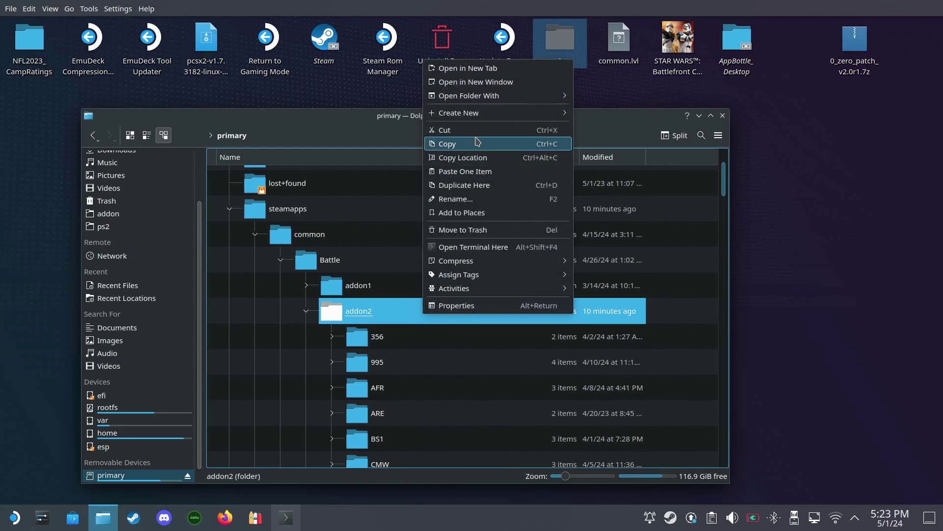
pyautogui.click(486, 173)
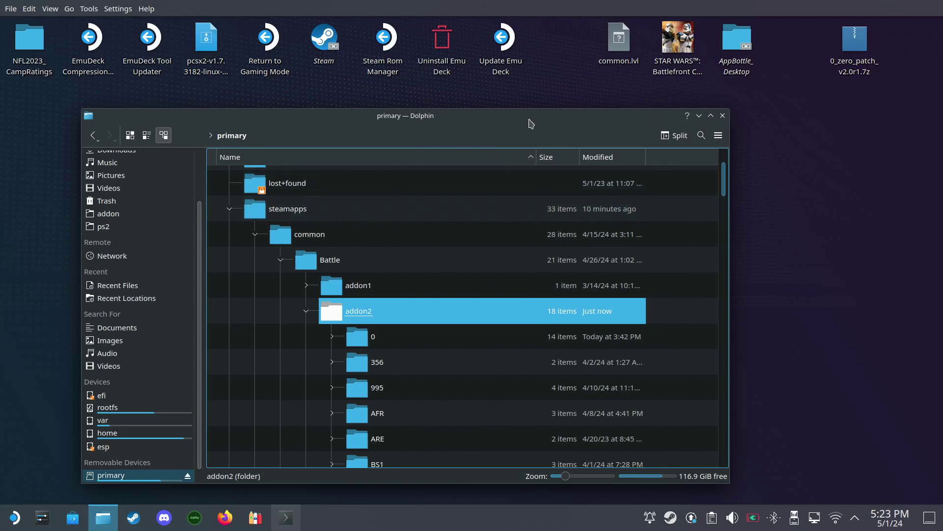
# Inspect addon2/0/base_common.lvl_goes_in_here in the tree, then collapse addon2 again.
pyautogui.moveTo(530, 122); pyautogui.dragTo(625, 121)
pyautogui.scroll(-2, 544, 285)
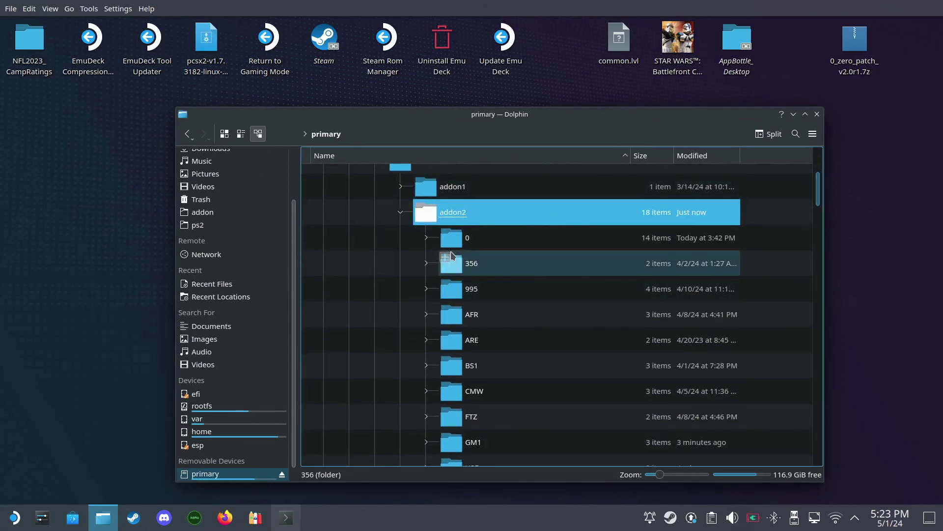
pyautogui.click(401, 213)
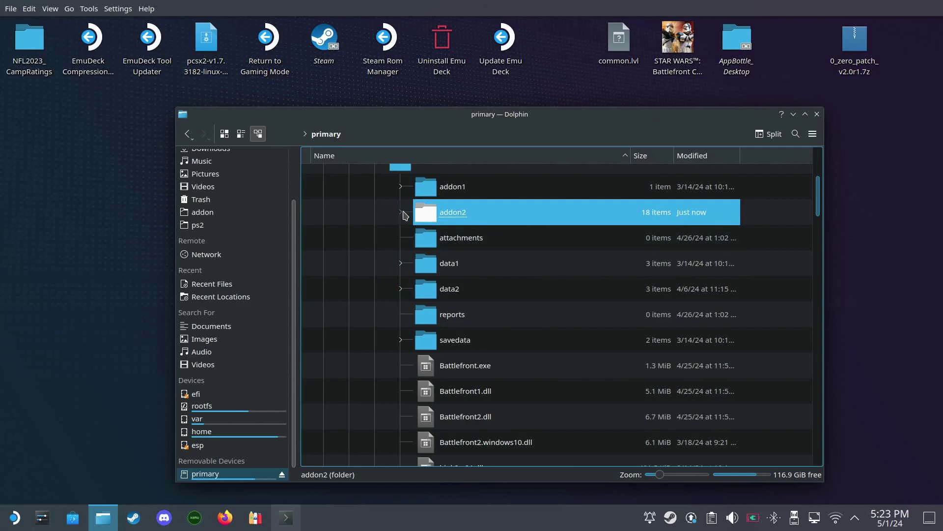
pyautogui.click(403, 211)
pyautogui.click(426, 238)
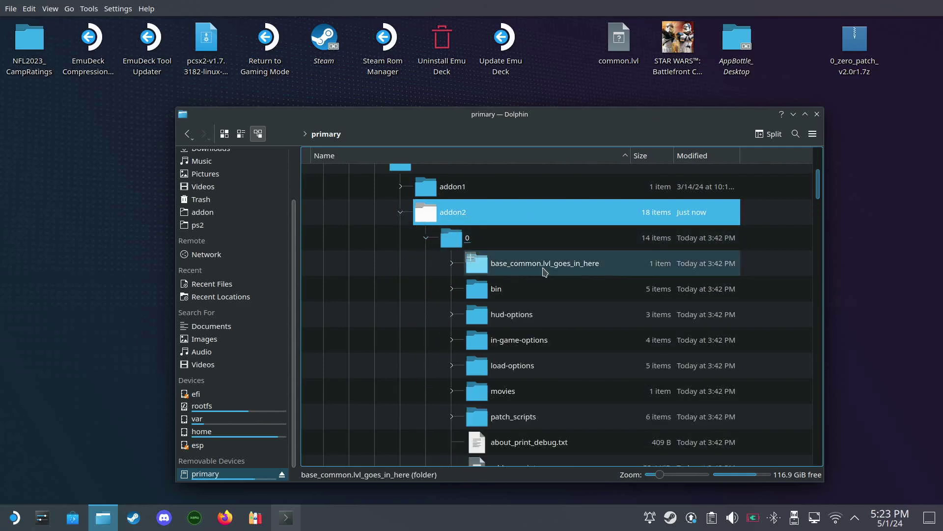
pyautogui.click(543, 269)
pyautogui.click(452, 265)
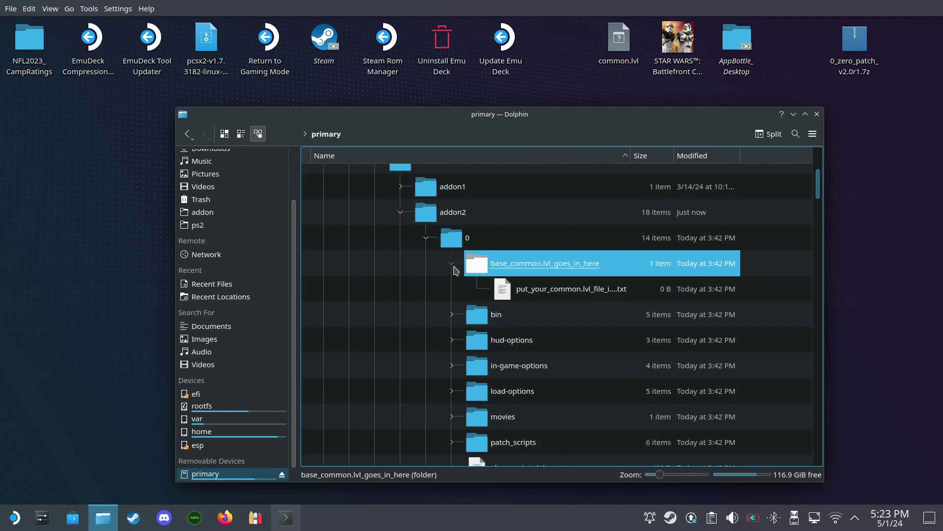
pyautogui.click(452, 263)
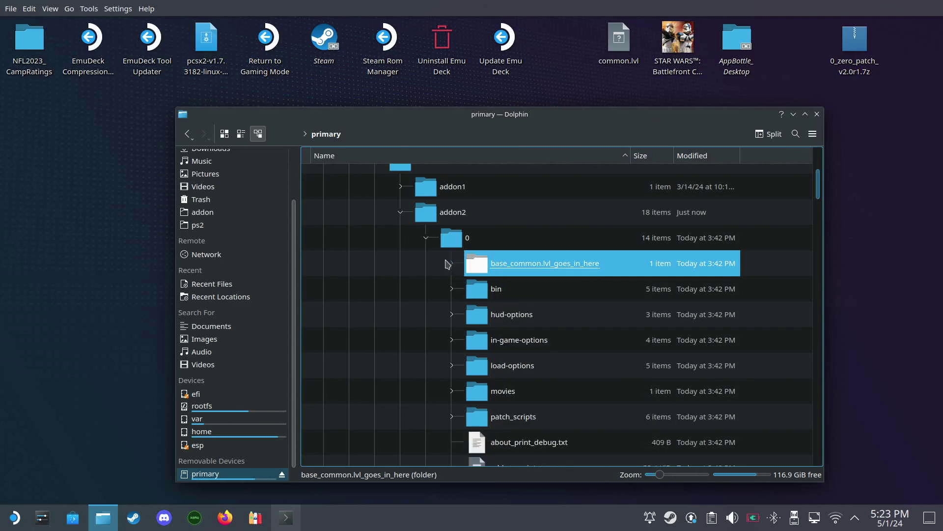
pyautogui.click(426, 238)
pyautogui.click(399, 215)
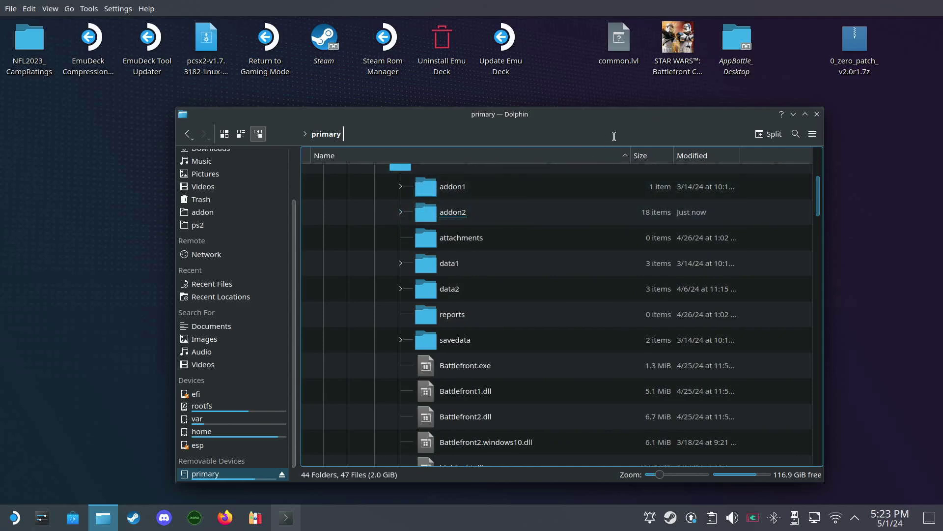
# Copy common.lvl from data2/_lvl_common.
pyautogui.moveTo(604, 120); pyautogui.dragTo(656, 118)
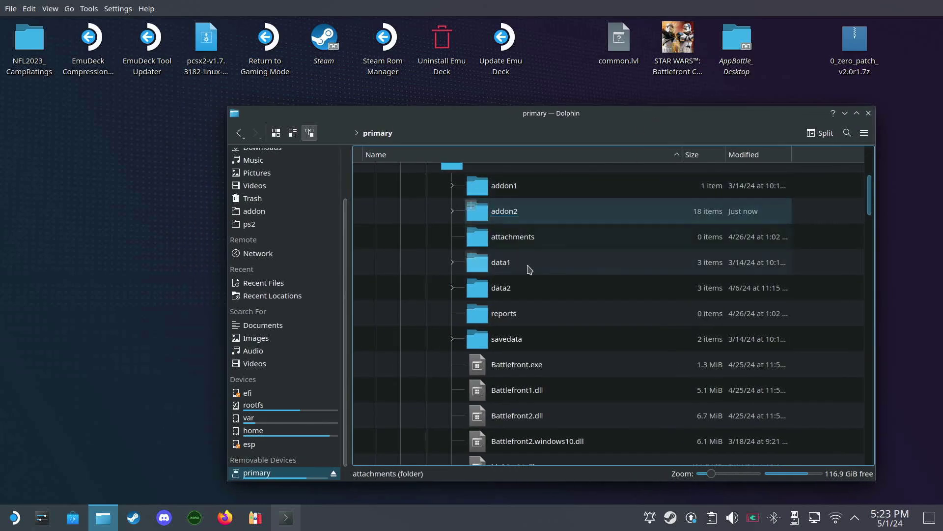
pyautogui.click(452, 288)
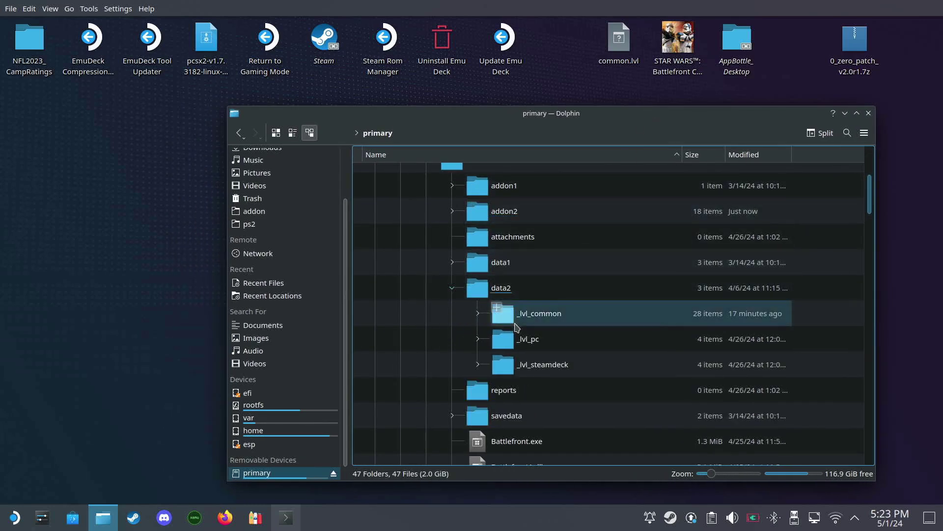
pyautogui.click(477, 314)
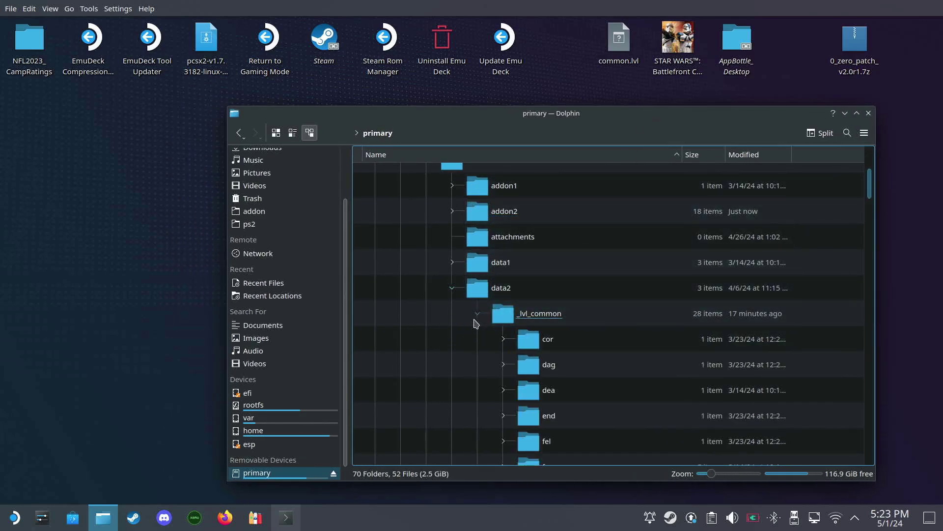
pyautogui.scroll(-9, 570, 347)
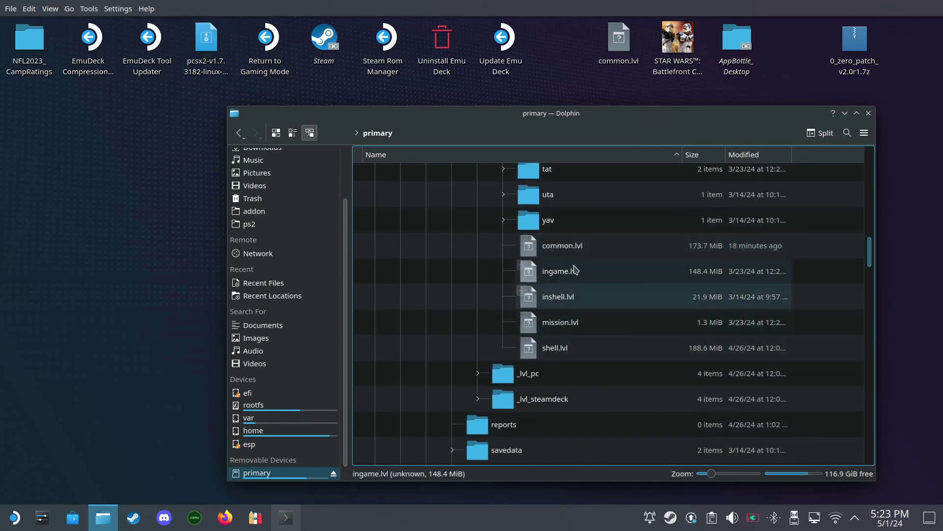
pyautogui.click(576, 252)
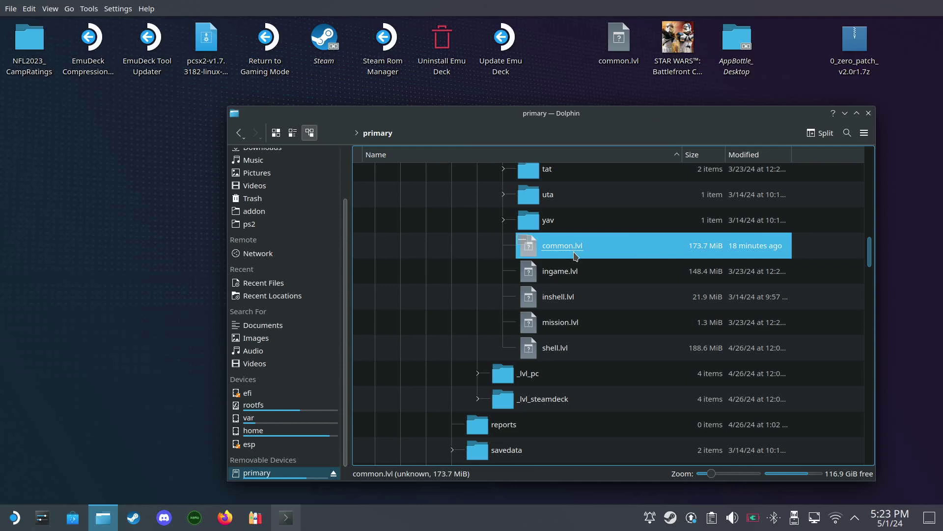
pyautogui.rightClick(573, 250)
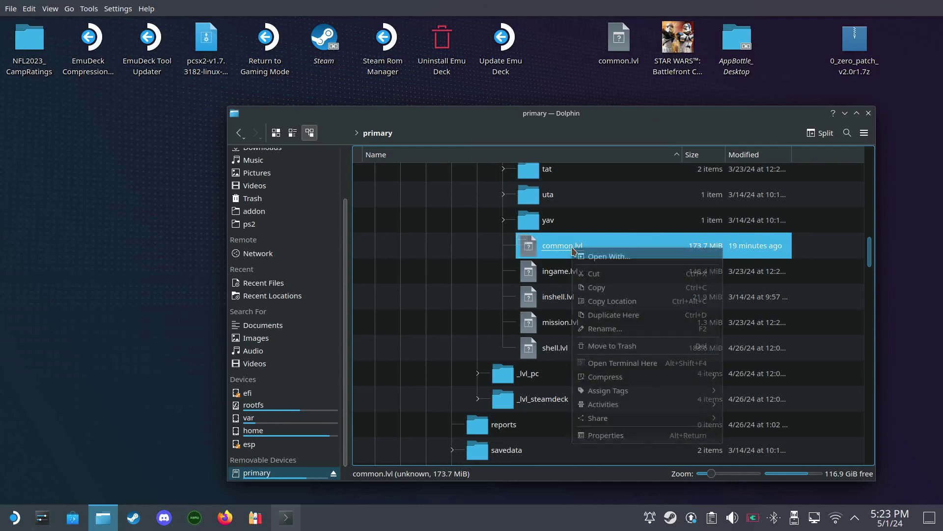
pyautogui.click(610, 290)
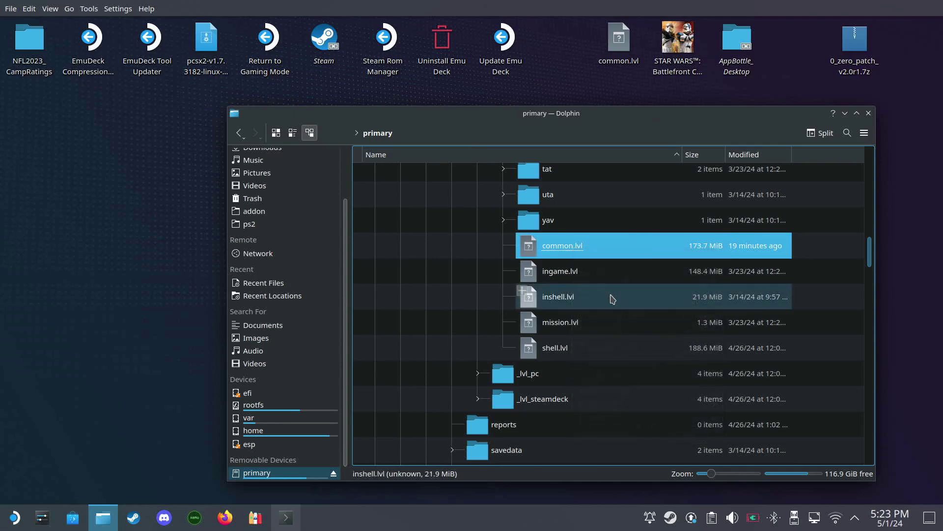
# Paste common.lvl into addon2/0/base_common.lvl_goes_in_here.
pyautogui.scroll(12, 611, 297)
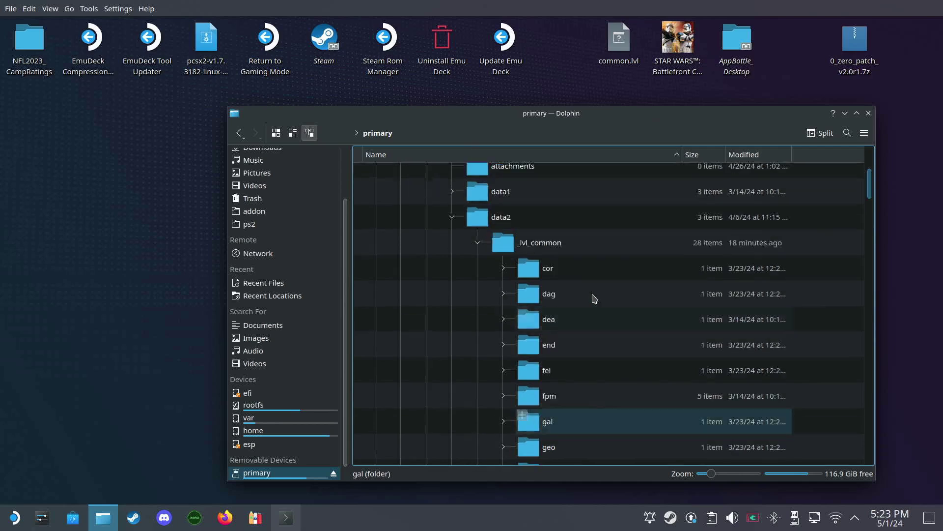
pyautogui.scroll(-2, 514, 359)
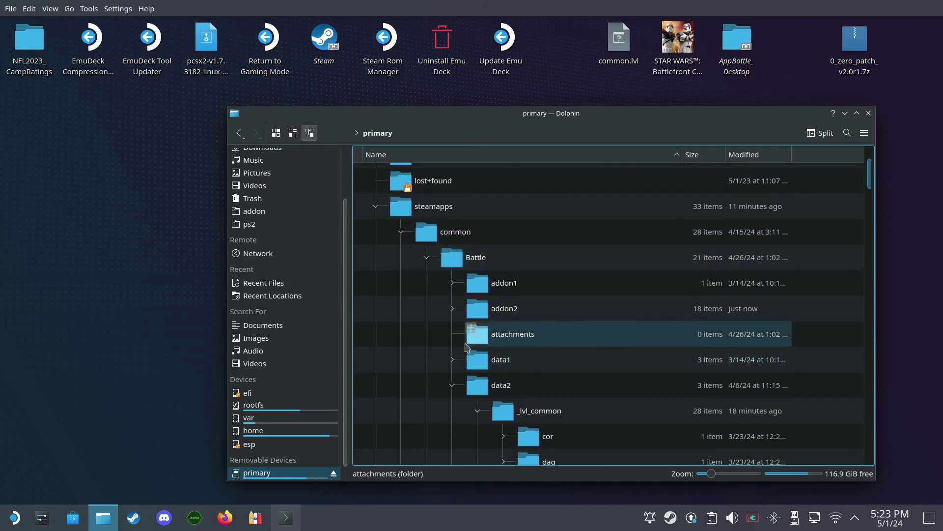
pyautogui.click(452, 386)
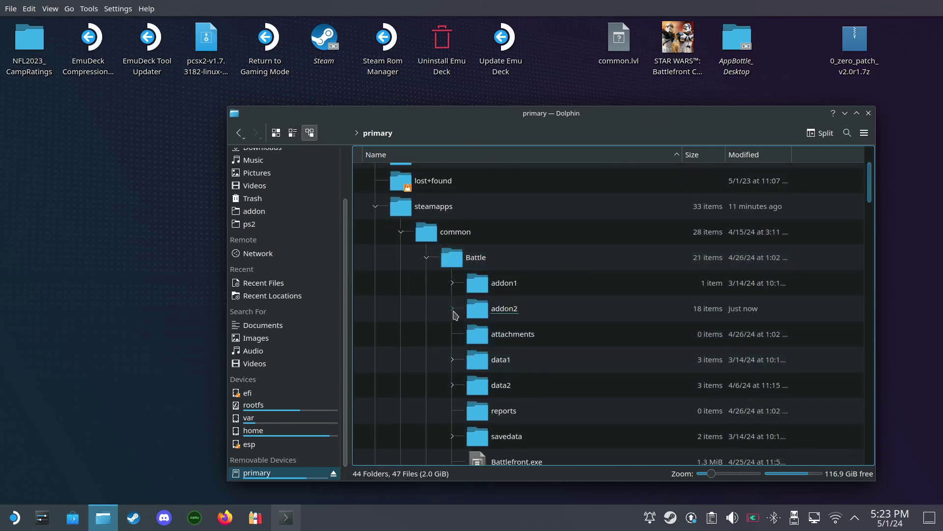
pyautogui.click(453, 308)
pyautogui.click(478, 334)
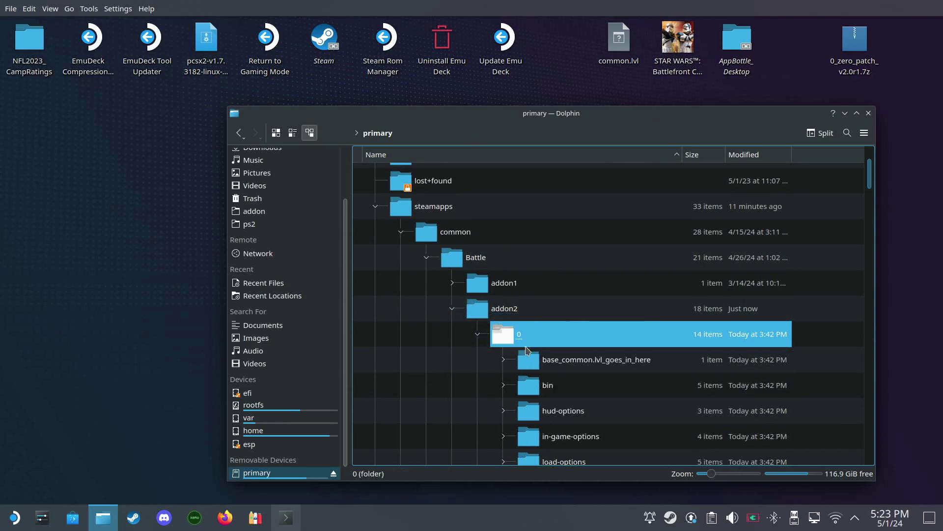
pyautogui.click(540, 367)
pyautogui.rightClick(573, 363)
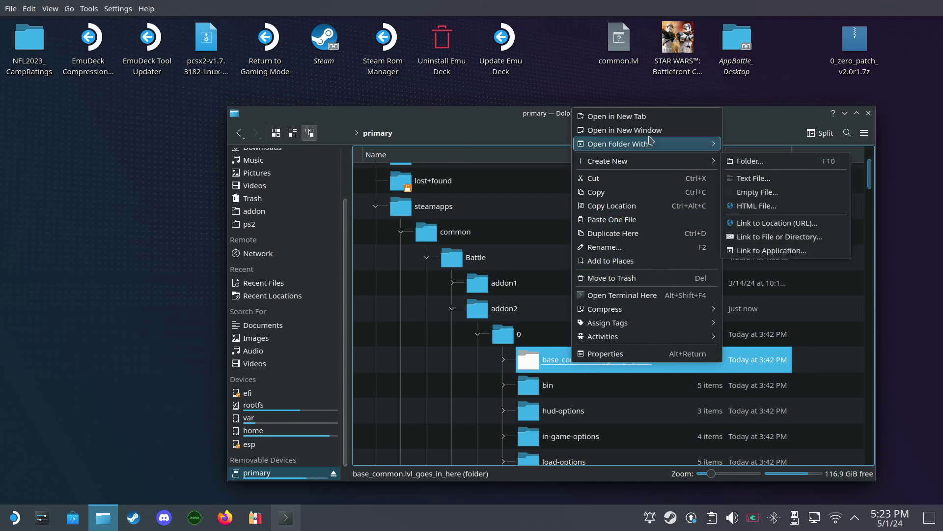
pyautogui.click(648, 221)
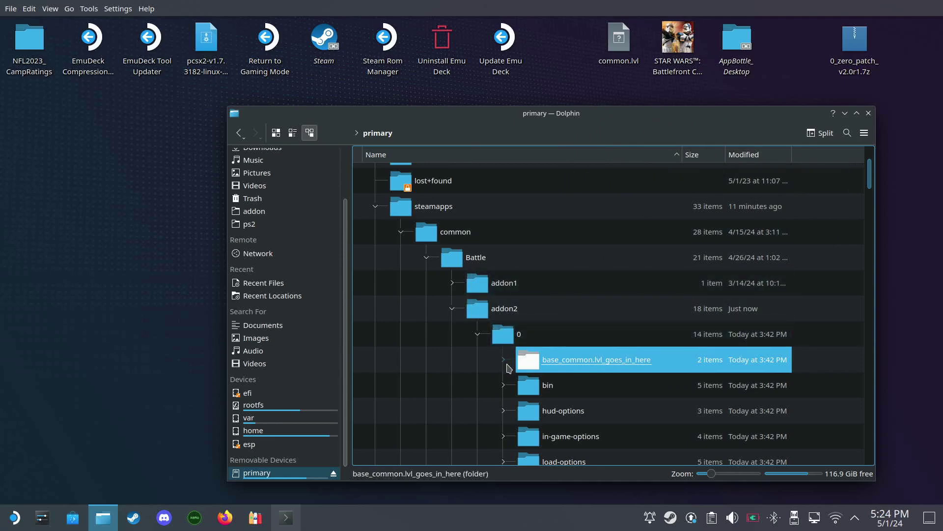
pyautogui.scroll(-4, 588, 364)
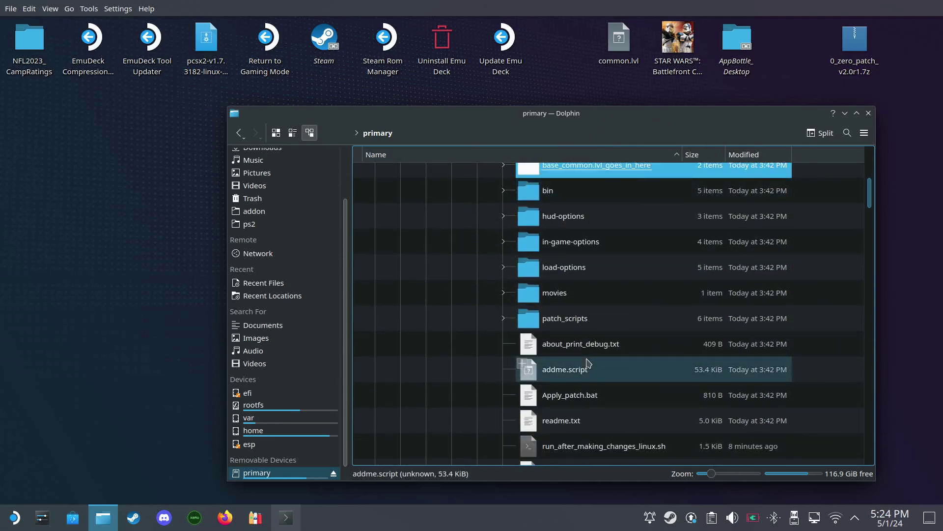
pyautogui.click(597, 402)
pyautogui.scroll(-2, 611, 406)
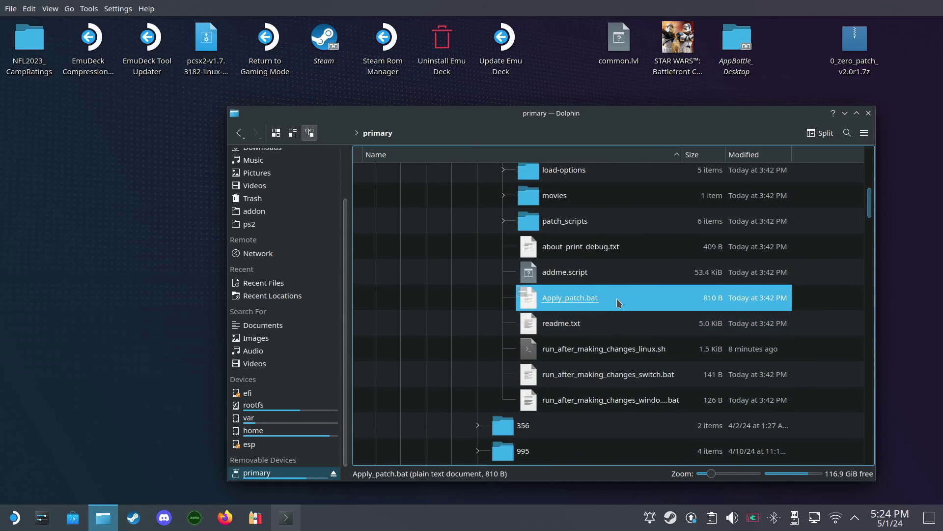
pyautogui.scroll(2, 619, 303)
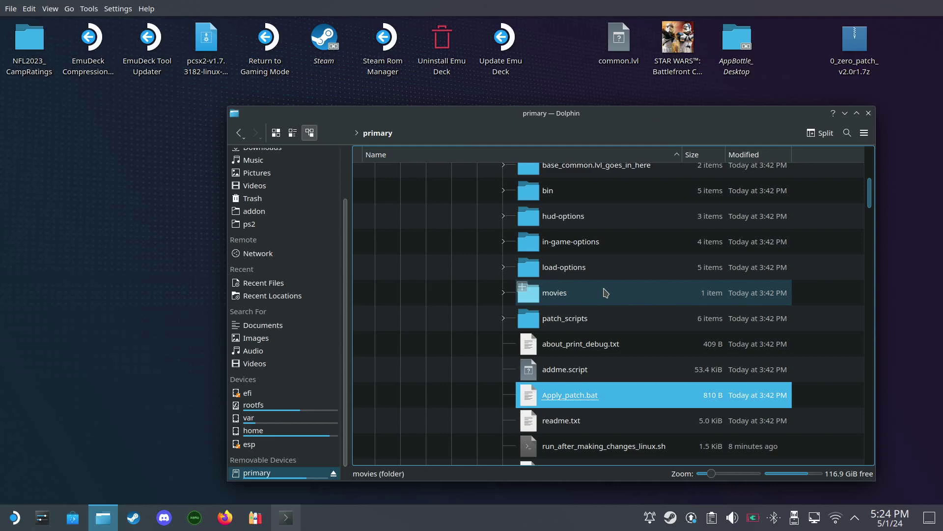
pyautogui.scroll(4, 605, 293)
pyautogui.scroll(-1, 605, 292)
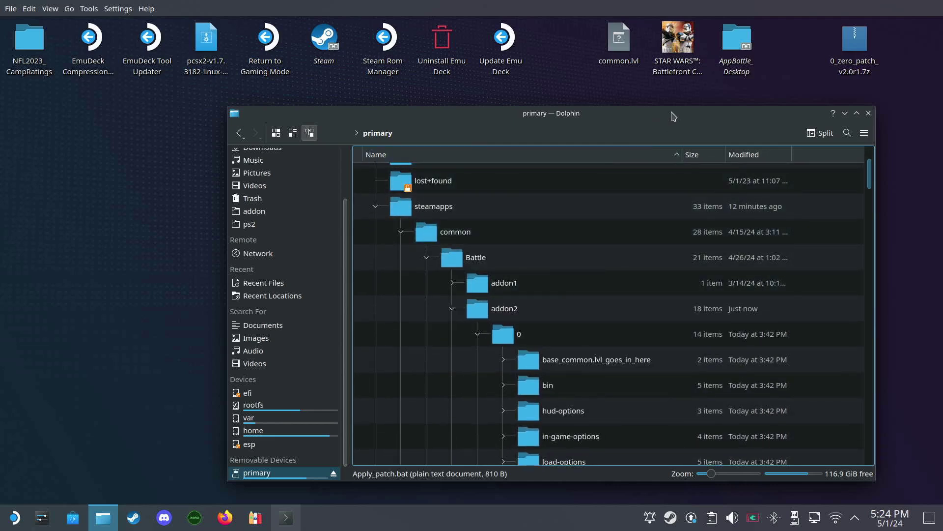
pyautogui.moveTo(672, 111); pyautogui.dragTo(728, 107)
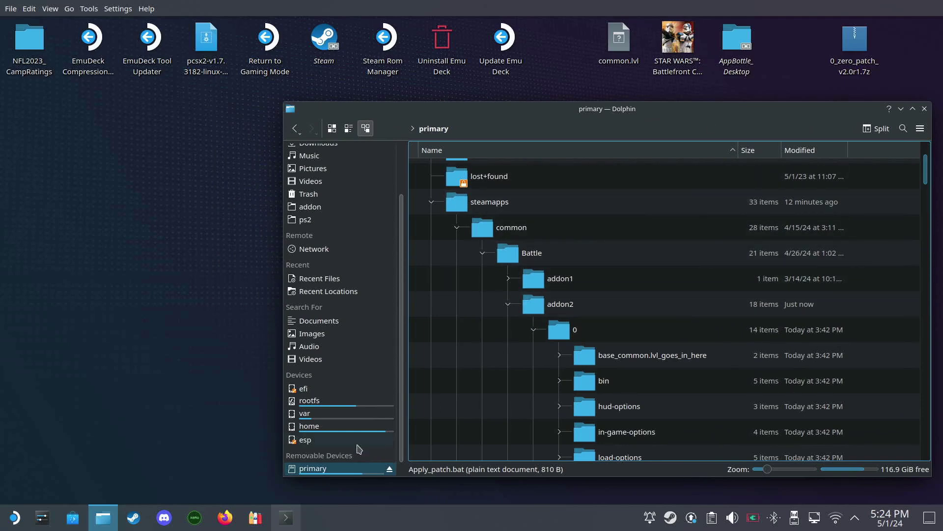
# Launch Bottles, open the AppBottle bottle, and open its legacy Wine Explorer beside the bottle details.
pyautogui.click(258, 522)
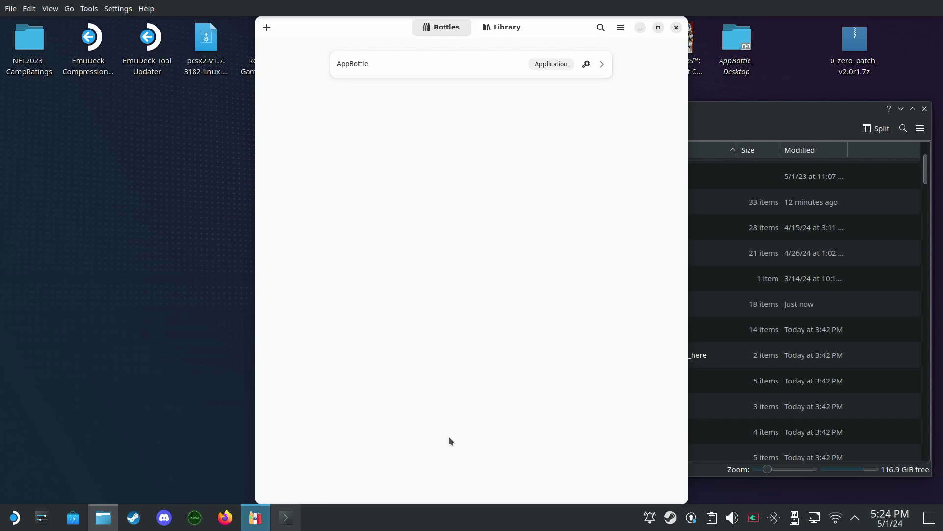
pyautogui.click(497, 68)
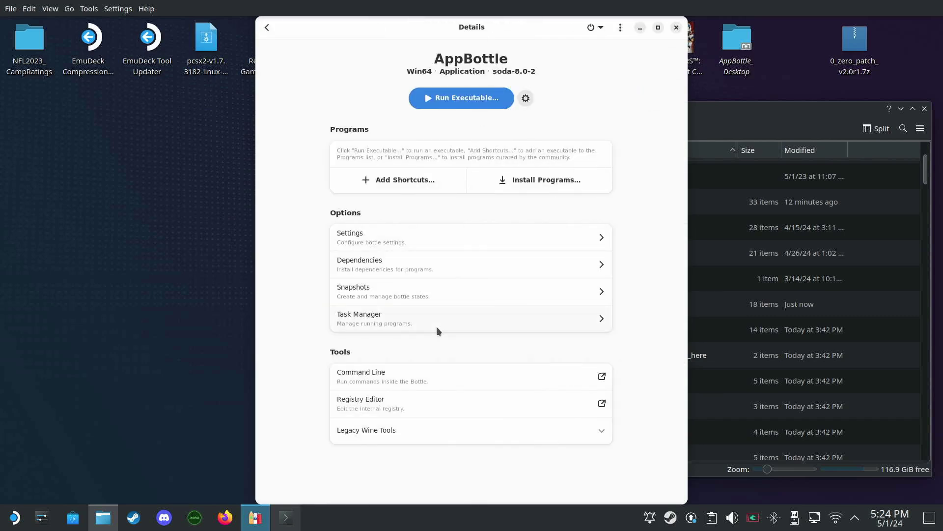
pyautogui.click(540, 432)
pyautogui.scroll(-2, 523, 440)
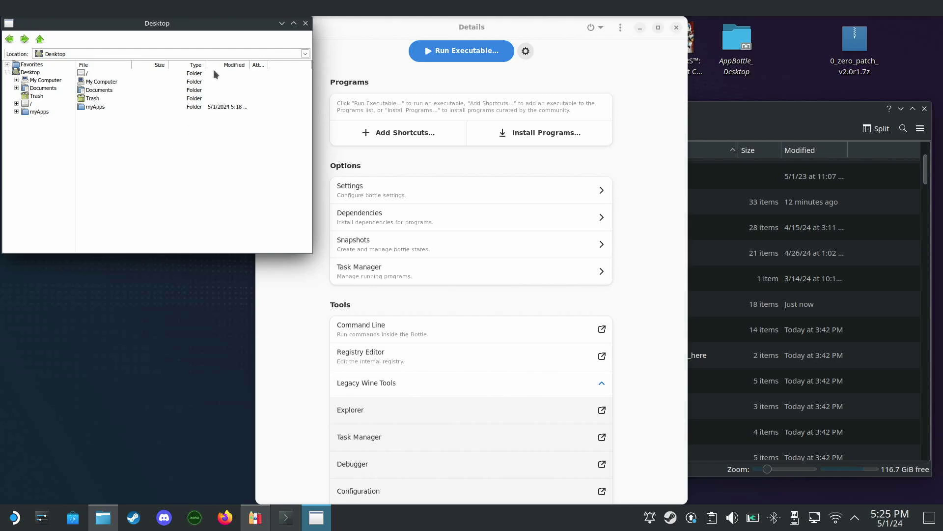
pyautogui.moveTo(201, 29); pyautogui.dragTo(232, 37)
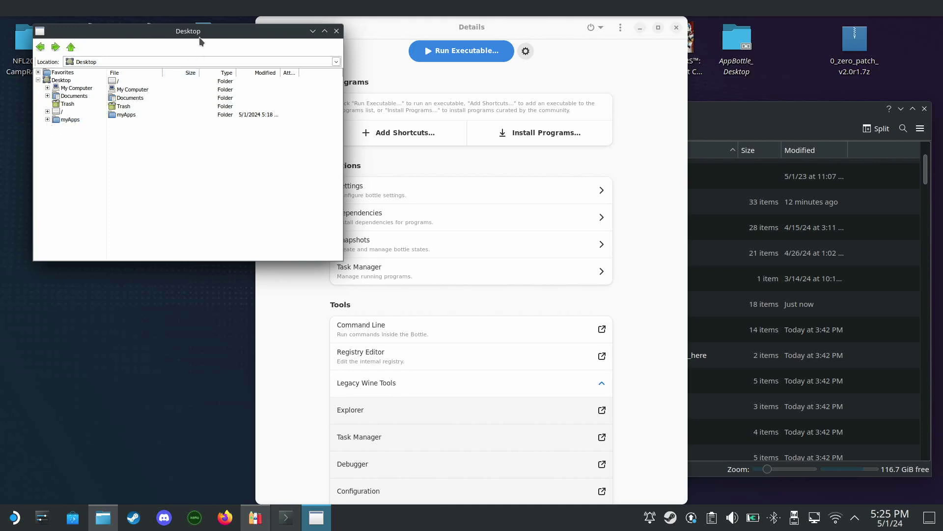
pyautogui.moveTo(200, 39); pyautogui.dragTo(234, 137)
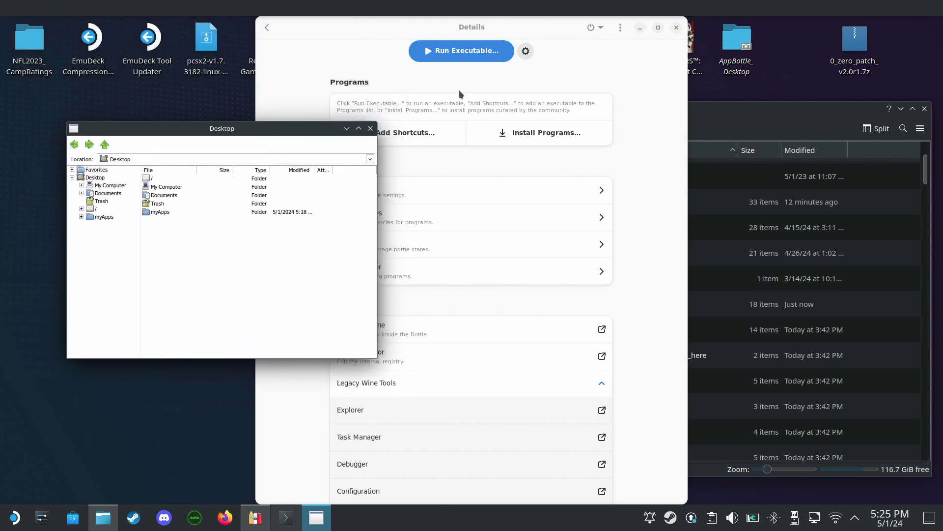
pyautogui.click(639, 31)
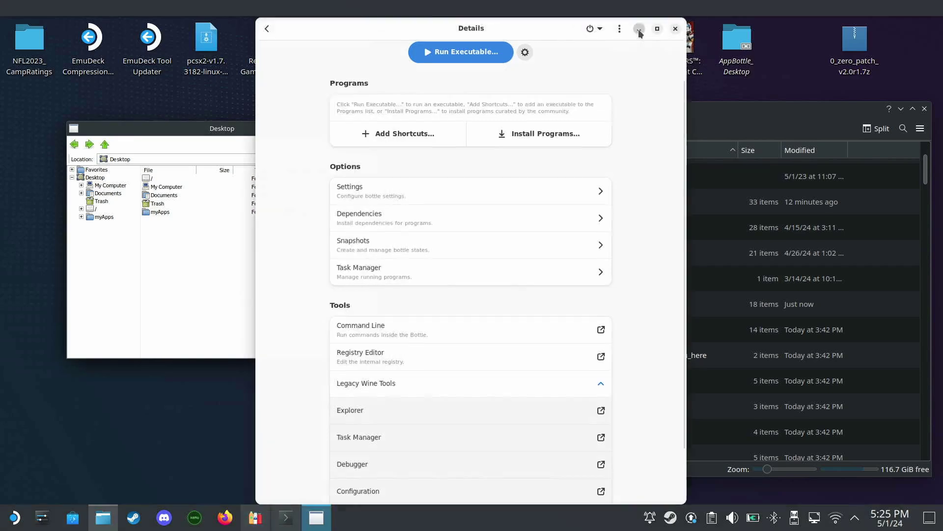
# Open the AppBottle_Desktop folder in a file window and expand myApps.
pyautogui.click(639, 29)
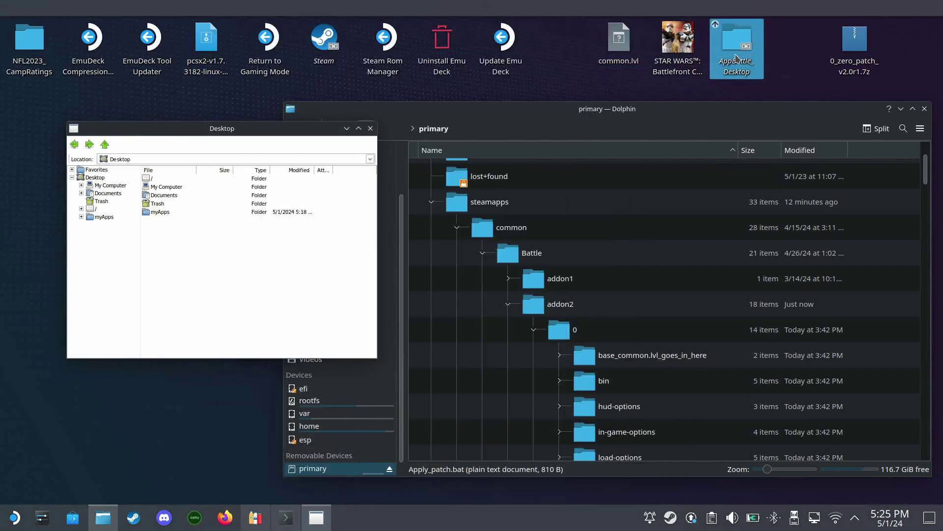
pyautogui.doubleClick(737, 58)
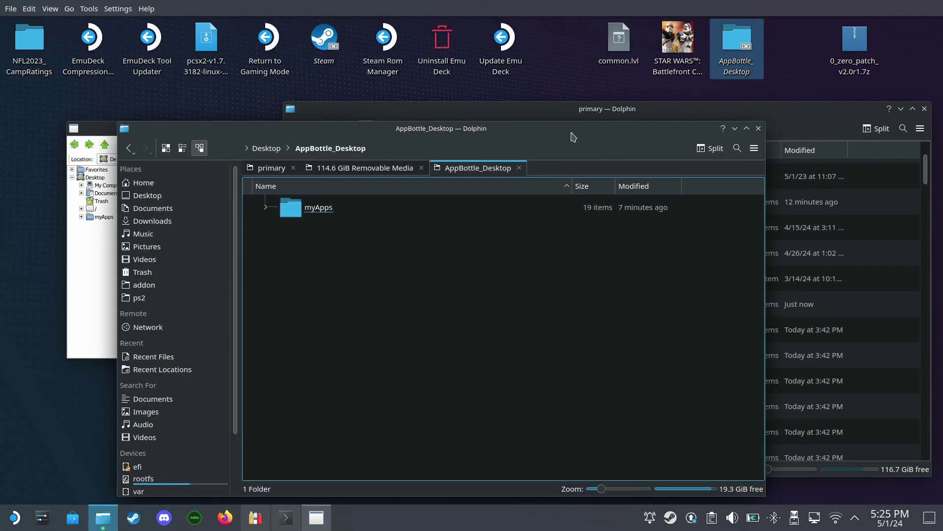
pyautogui.moveTo(573, 136); pyautogui.dragTo(642, 131)
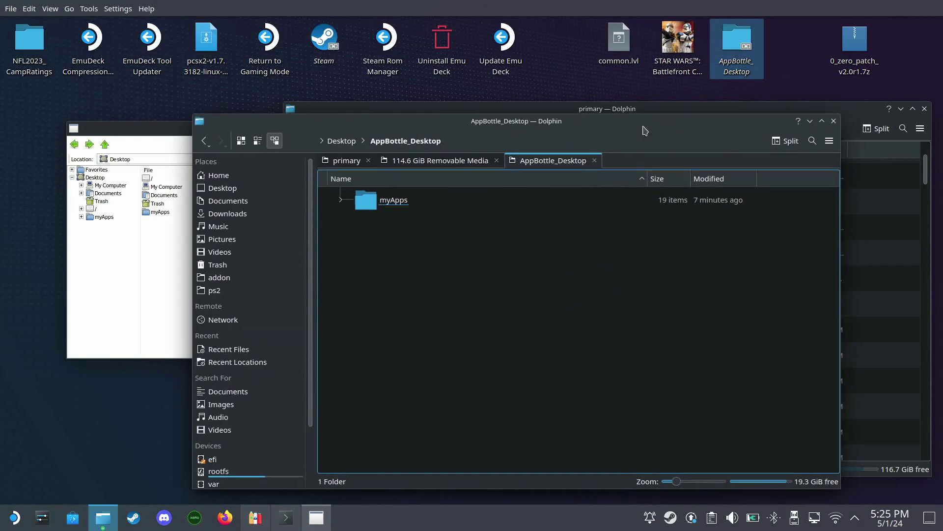
pyautogui.click(129, 139)
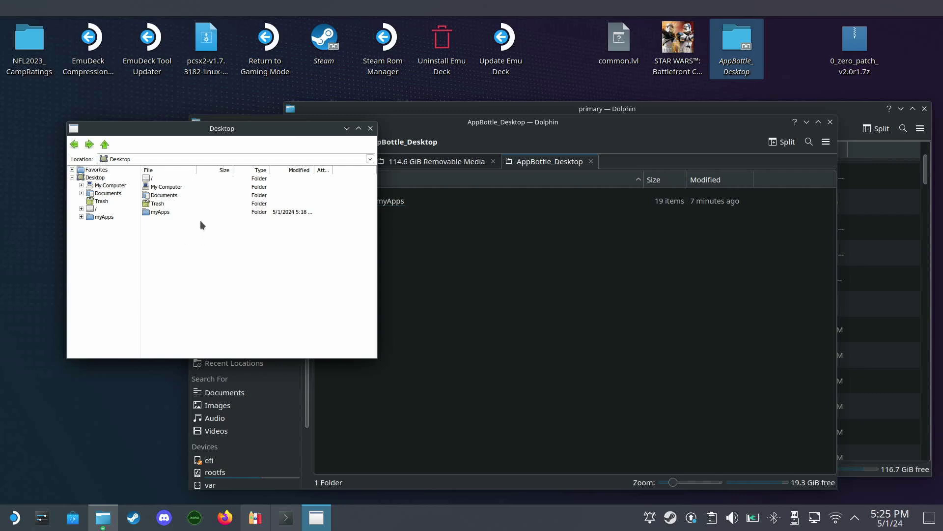
pyautogui.click(501, 130)
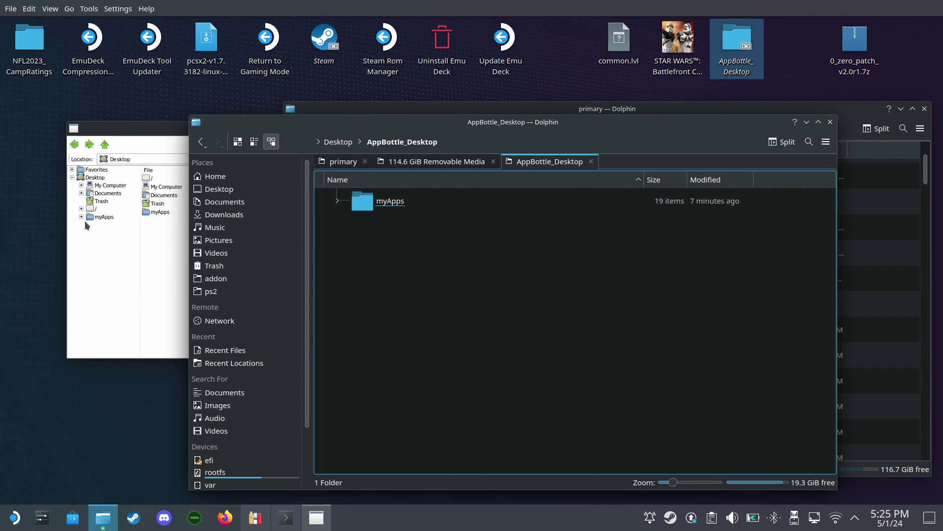
pyautogui.click(338, 202)
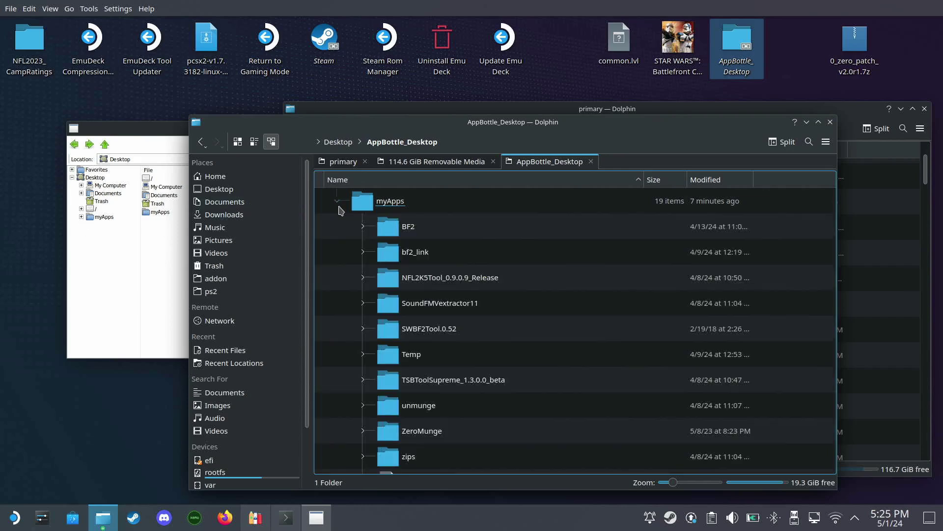
pyautogui.moveTo(584, 135); pyautogui.dragTo(522, 139)
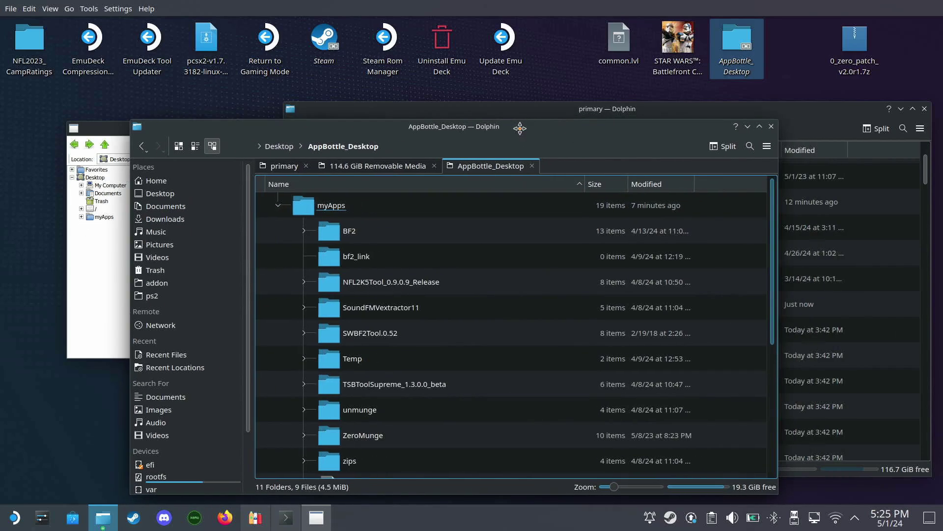
# Copy folder 0 from addon2 and paste it into myApps.
pyautogui.click(661, 109)
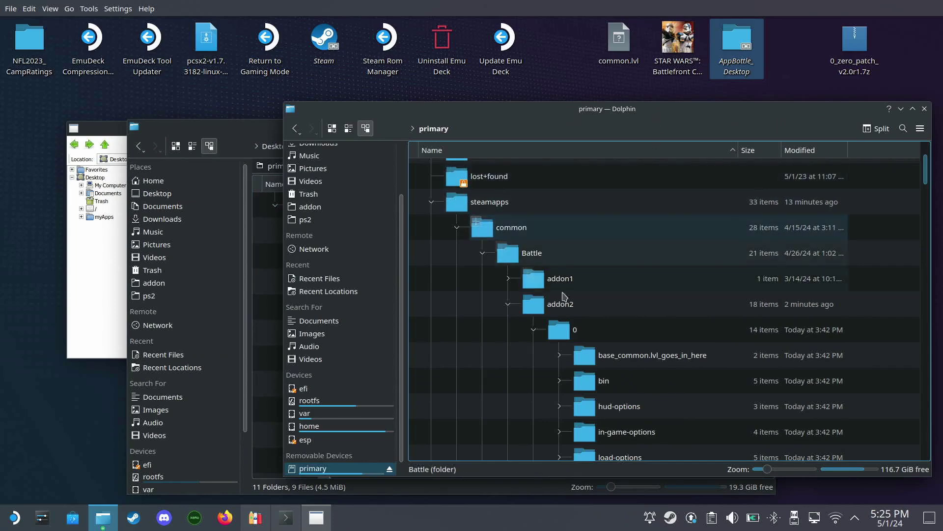
pyautogui.click(595, 335)
pyautogui.rightClick(594, 335)
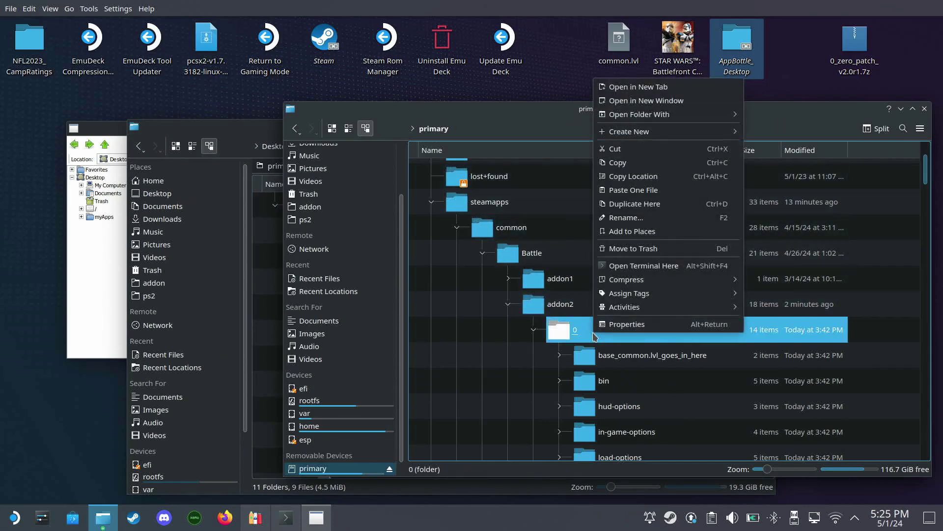
pyautogui.click(639, 166)
pyautogui.click(238, 134)
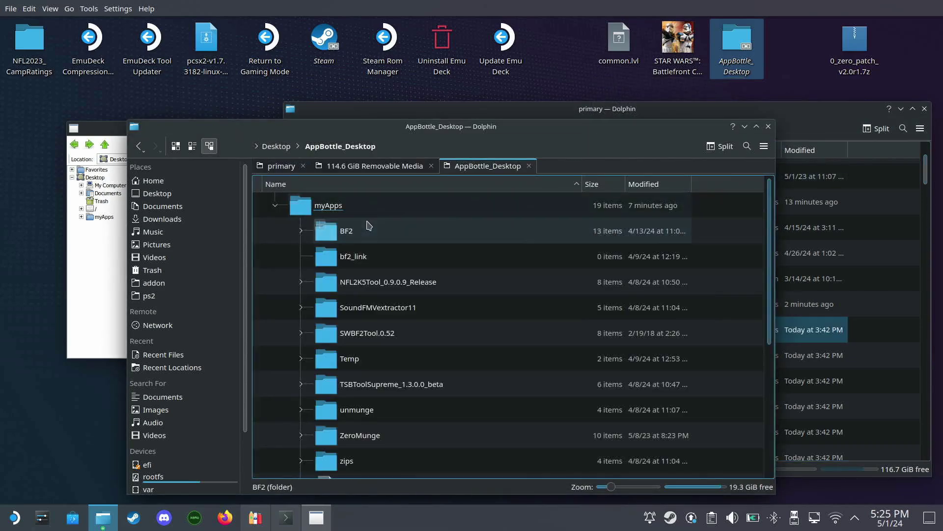
pyautogui.click(359, 211)
pyautogui.rightClick(358, 211)
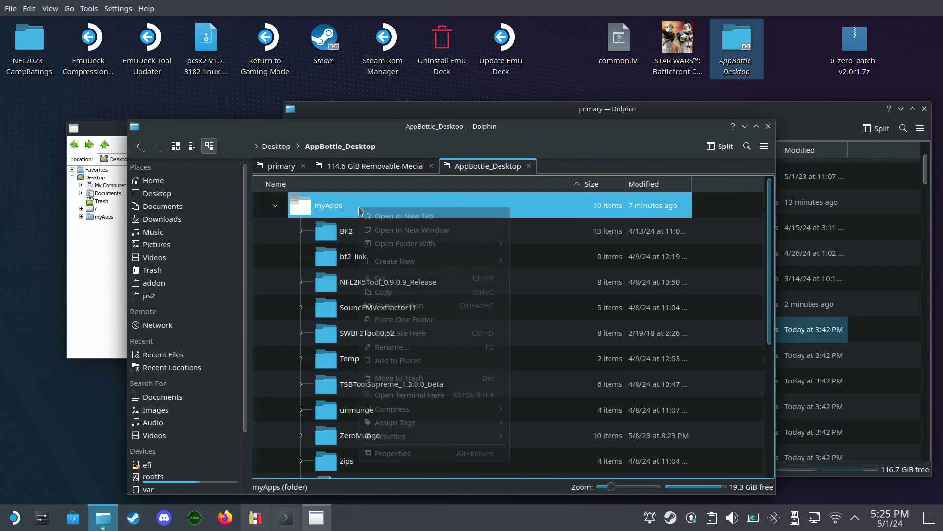
pyautogui.click(437, 319)
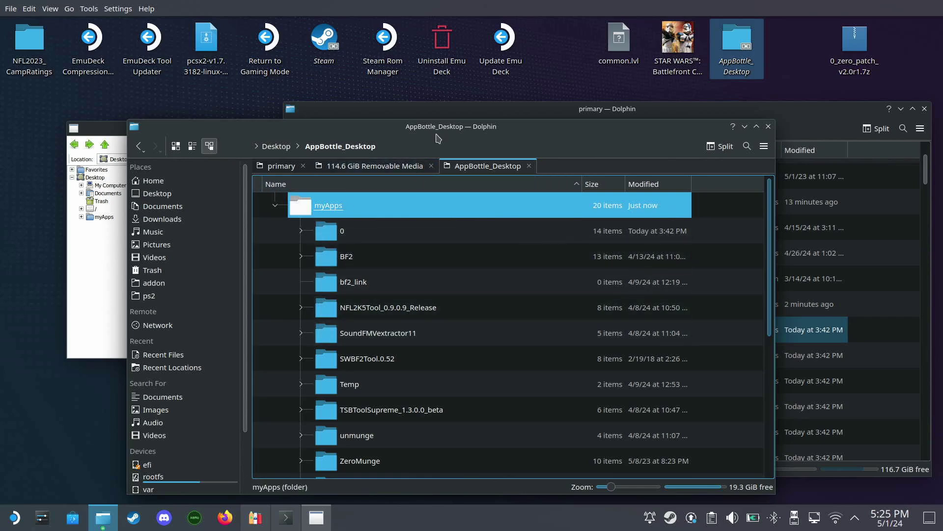
# In Wine Explorer, open myApps/0, widen the File column, and run Apply_patch.bat.
pyautogui.moveTo(438, 131); pyautogui.dragTo(541, 114)
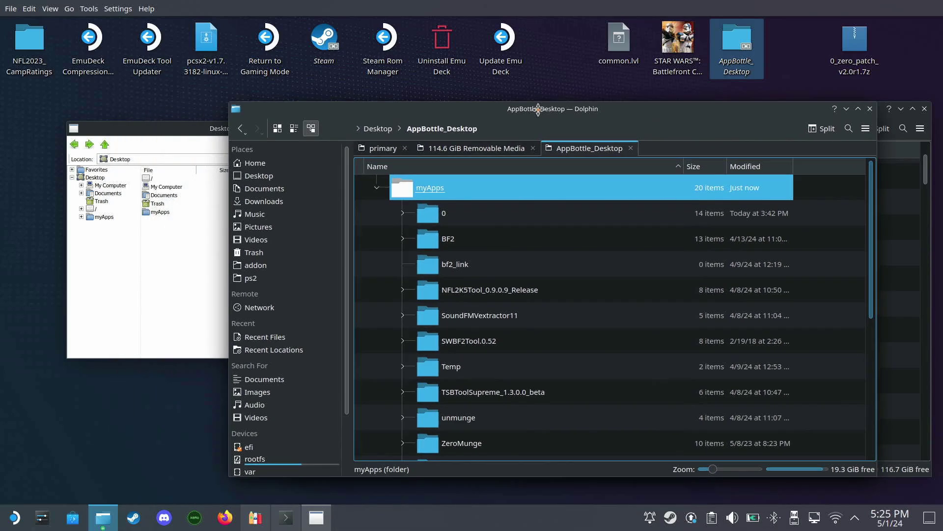
pyautogui.click(181, 133)
pyautogui.click(81, 216)
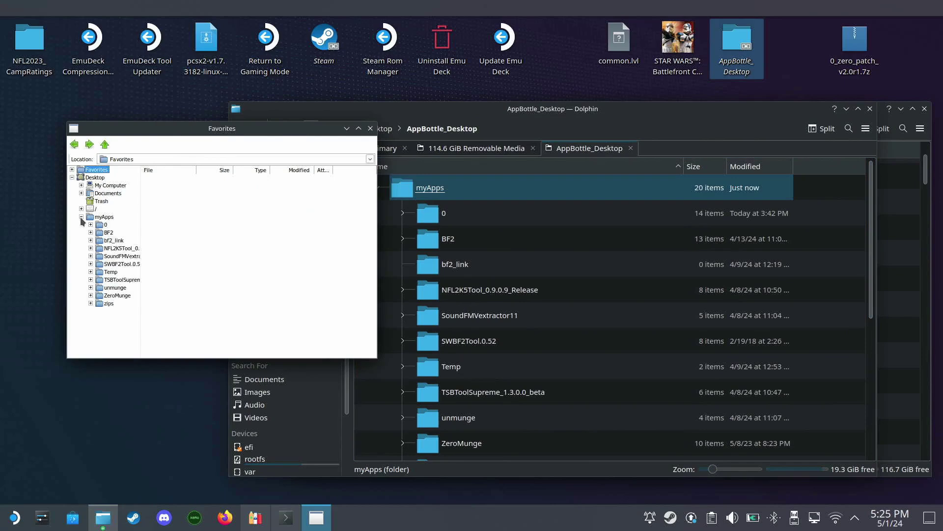
pyautogui.click(105, 225)
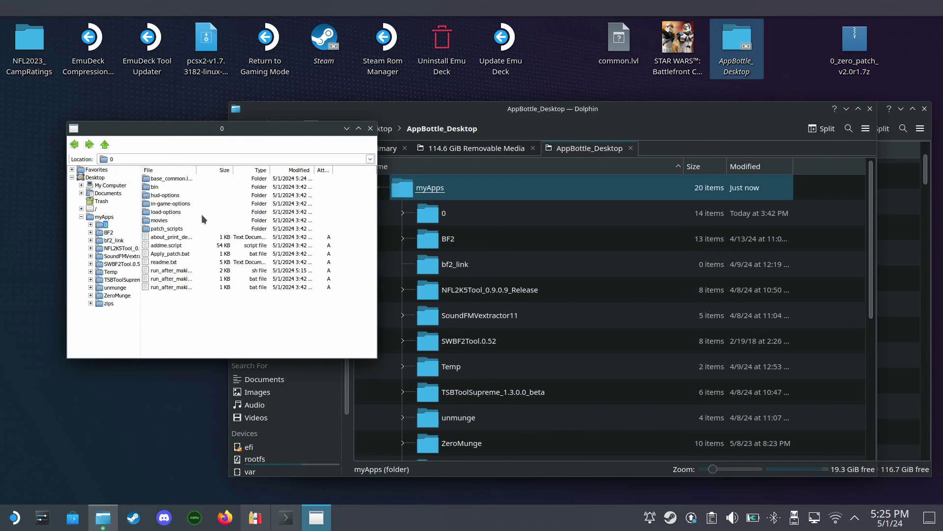
pyautogui.moveTo(197, 169); pyautogui.dragTo(264, 172)
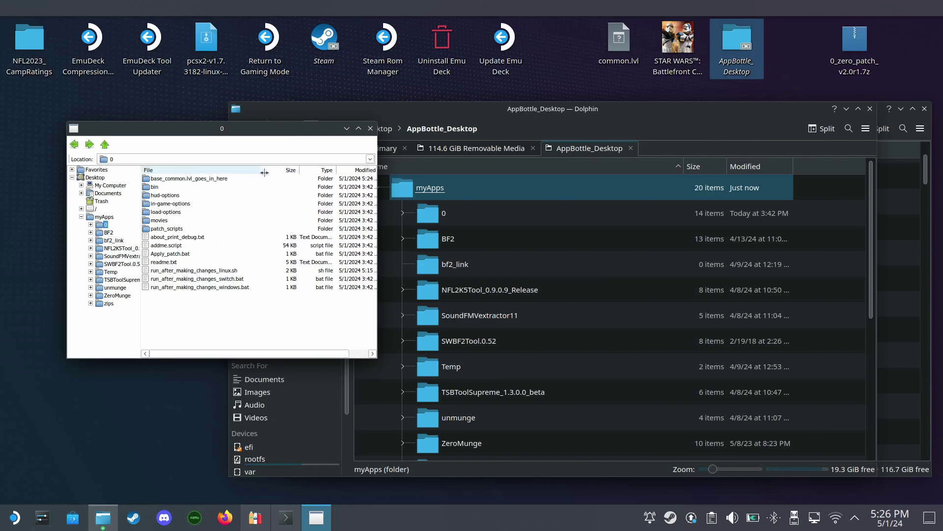
pyautogui.click(183, 254)
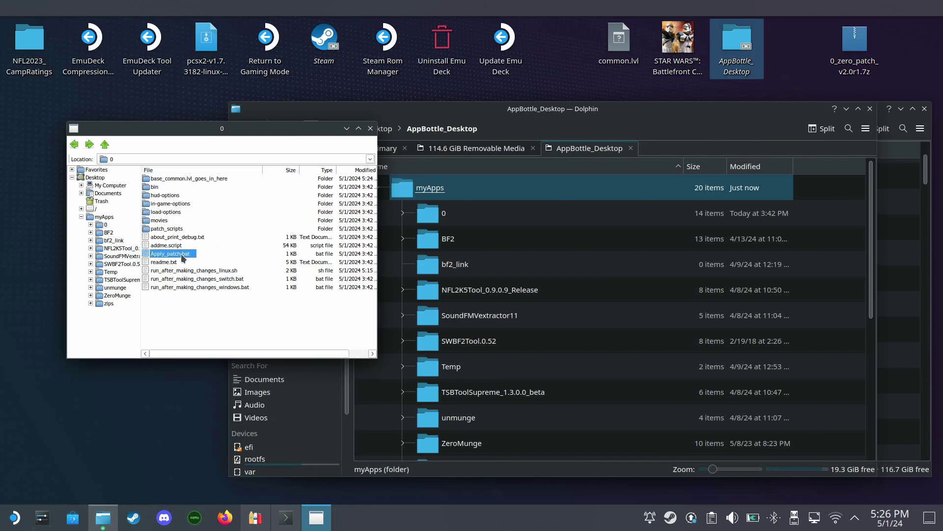
pyautogui.doubleClick(183, 254)
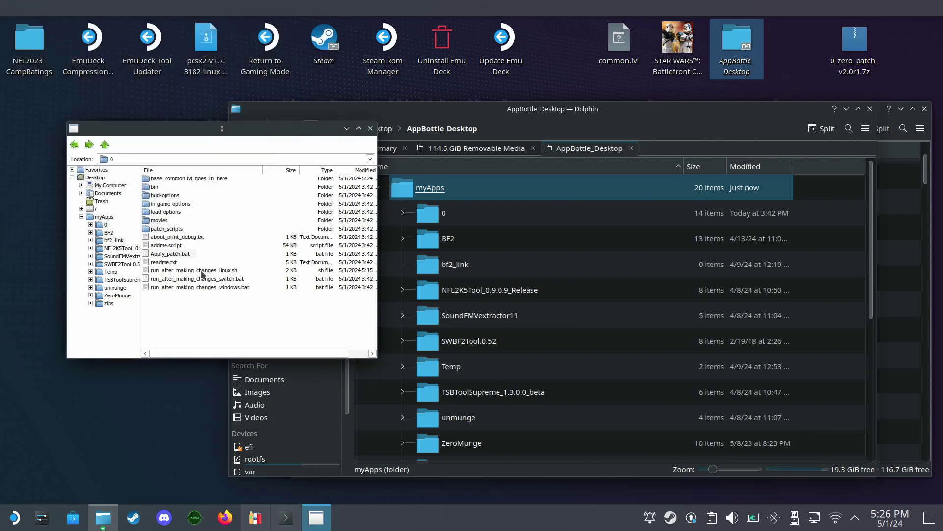
pyautogui.click(592, 149)
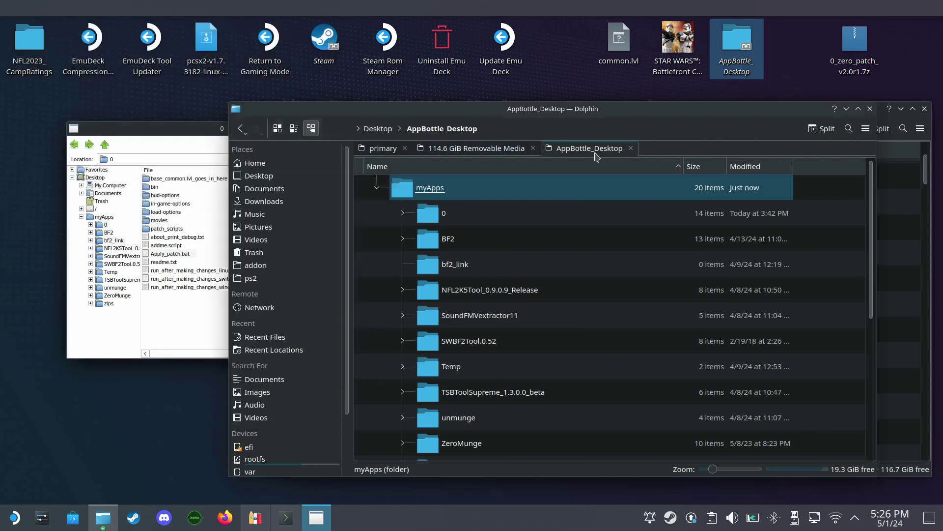
# Cut the patched common.lvl from the bottle's myApps/0 folder.
pyautogui.click(402, 213)
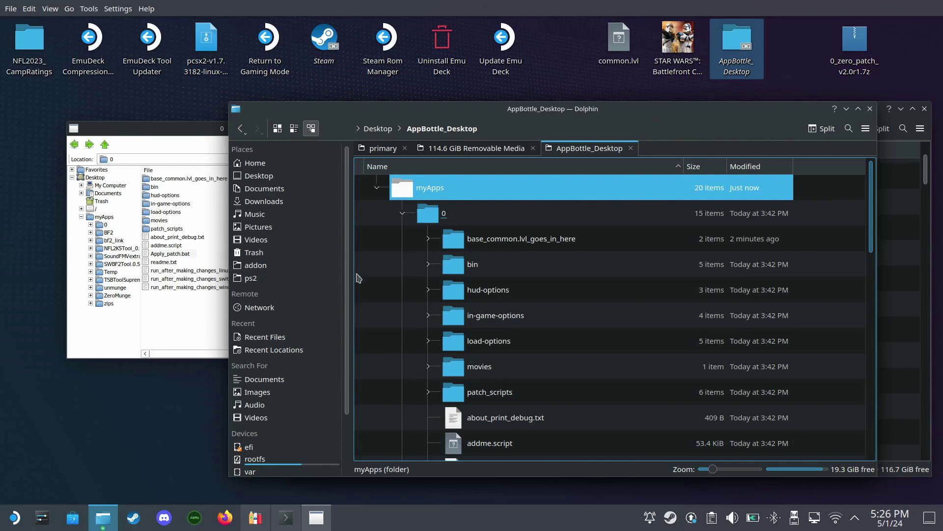
pyautogui.scroll(-2, 439, 341)
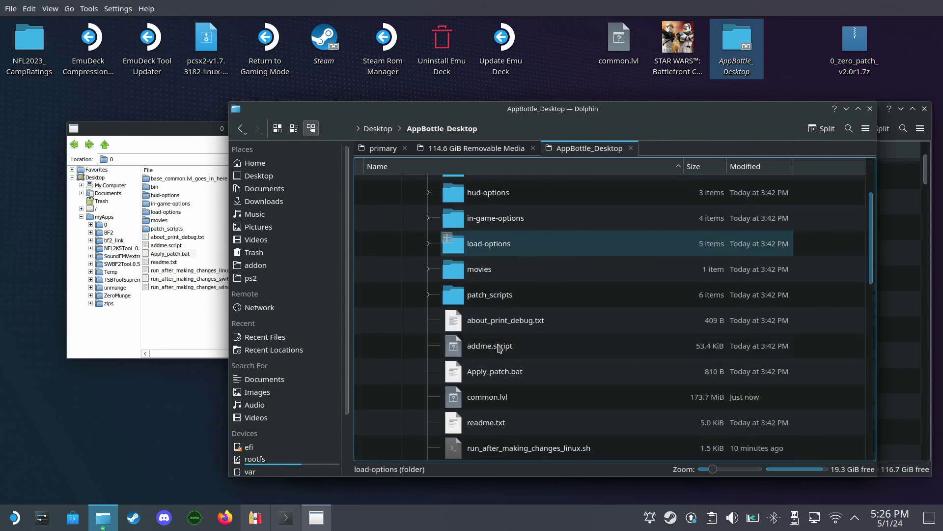
pyautogui.click(528, 401)
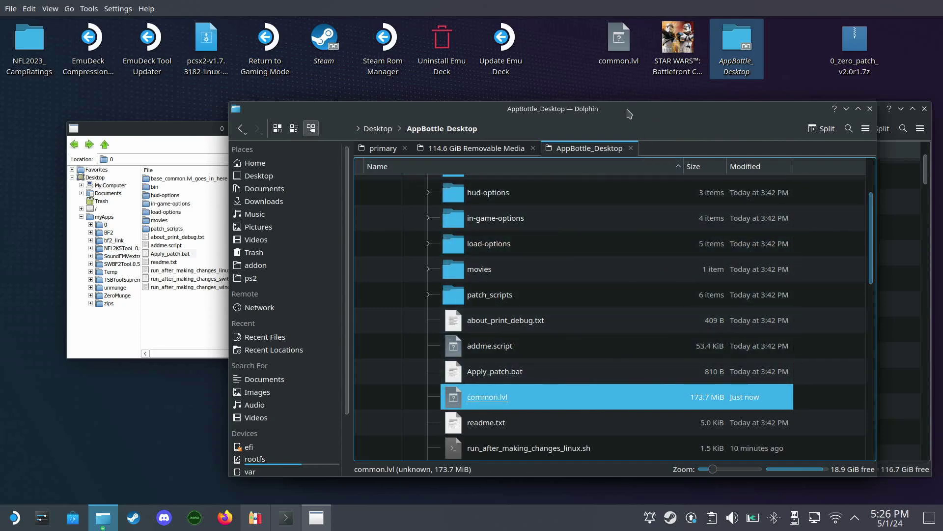
pyautogui.moveTo(631, 109); pyautogui.dragTo(436, 100)
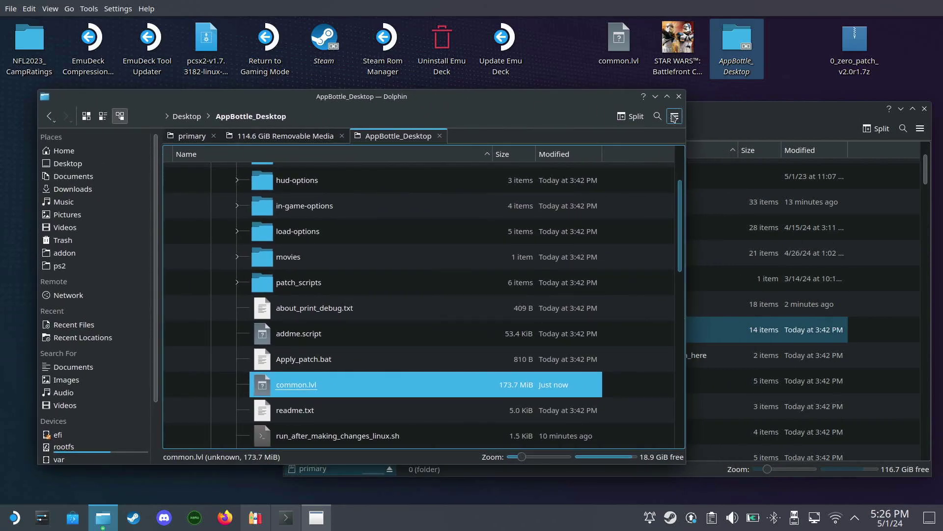
pyautogui.click(729, 116)
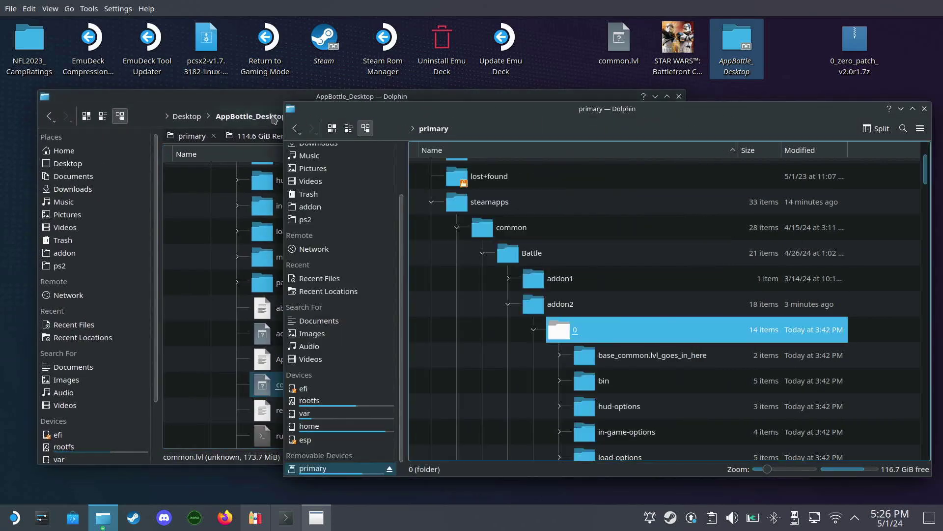
pyautogui.click(262, 105)
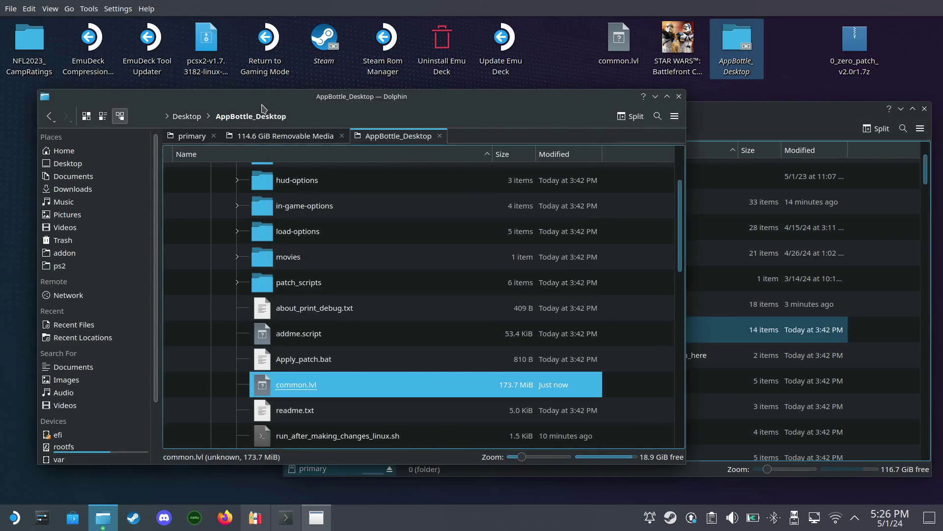
pyautogui.rightClick(299, 386)
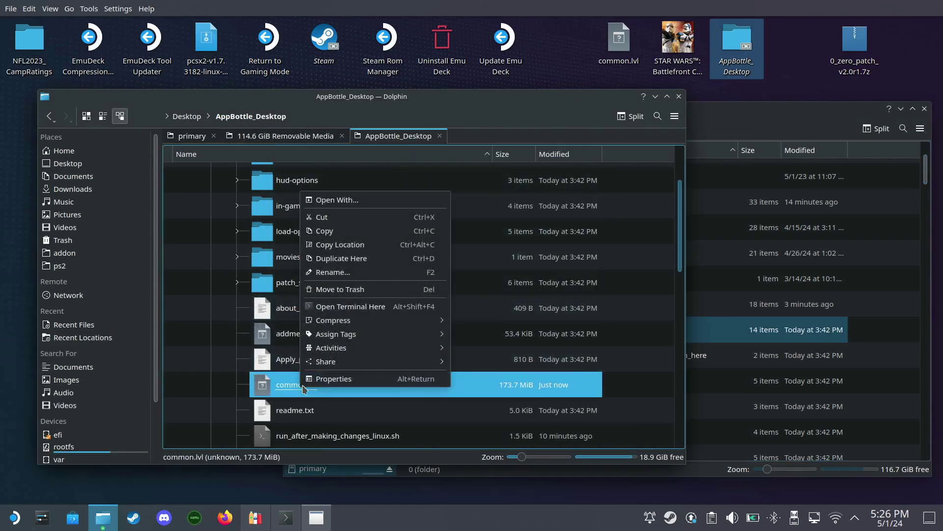
pyautogui.click(330, 218)
# Paste common.lvl into Battle/data2/_lvl_common, overwriting the existing file.
pyautogui.click(707, 121)
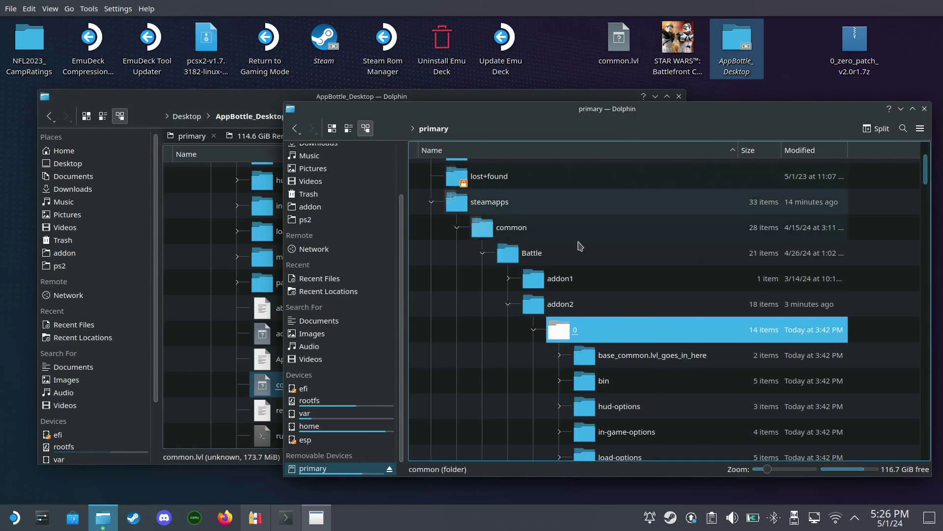
pyautogui.click(509, 304)
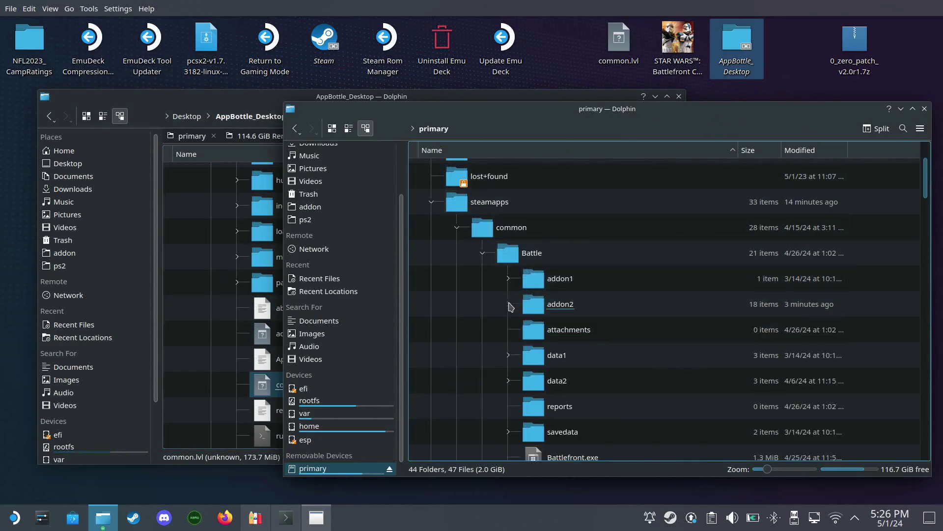
pyautogui.click(508, 380)
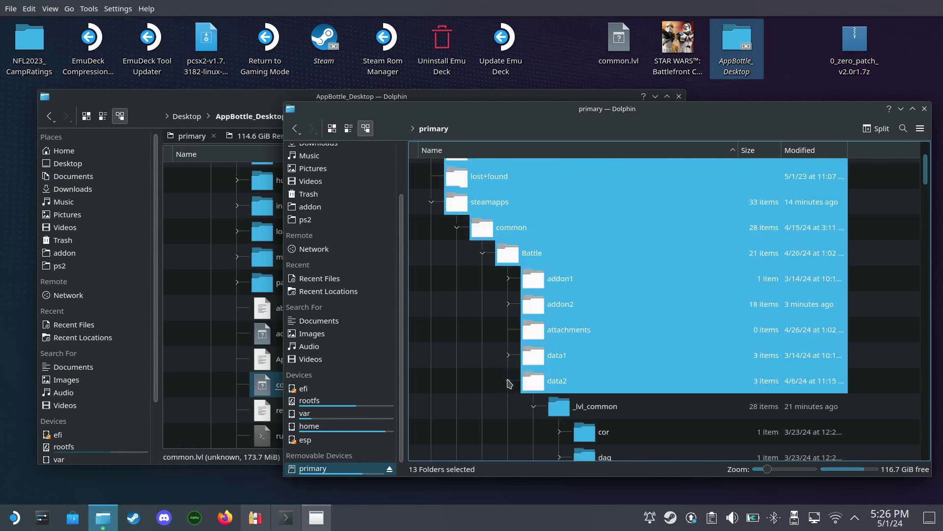
pyautogui.click(620, 308)
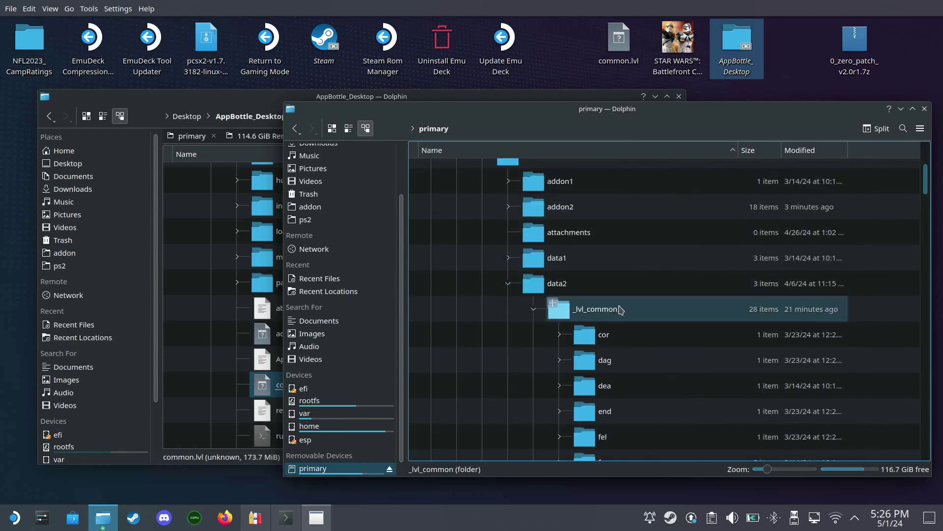
pyautogui.rightClick(647, 317)
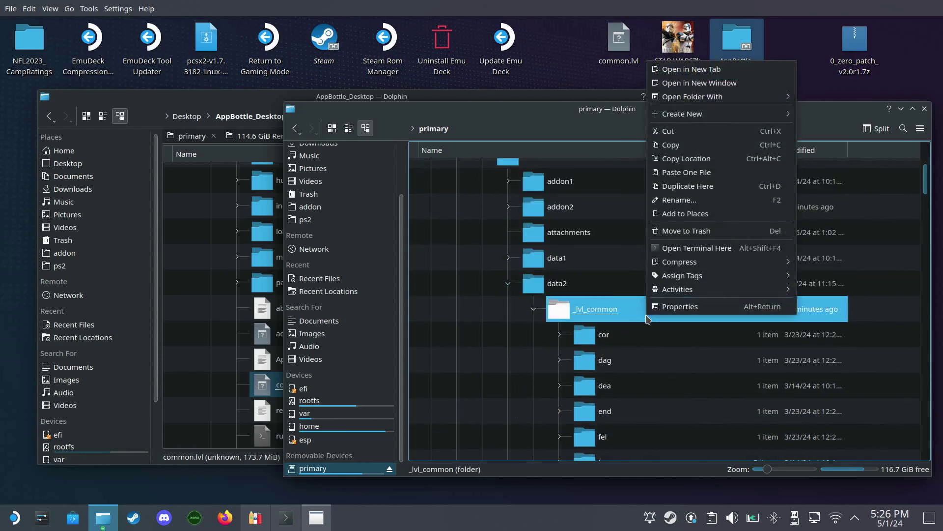
pyautogui.click(717, 172)
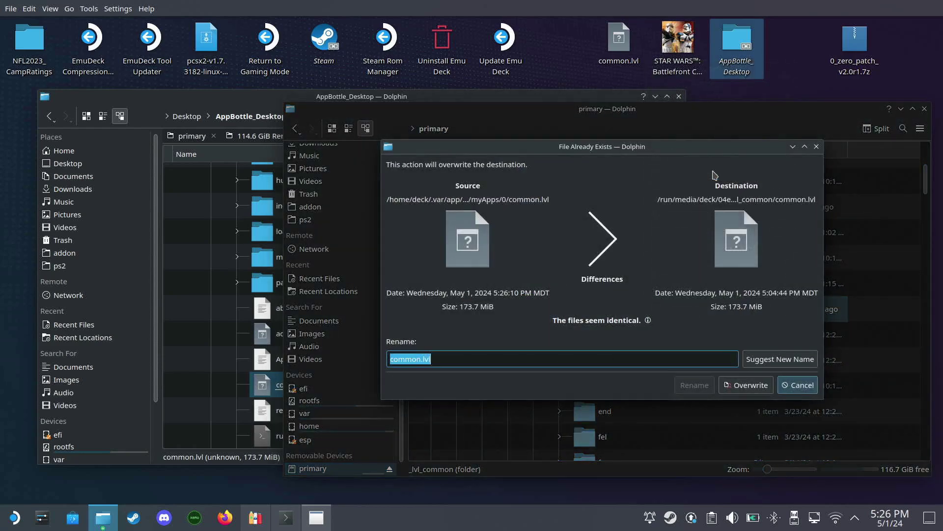
pyautogui.click(751, 385)
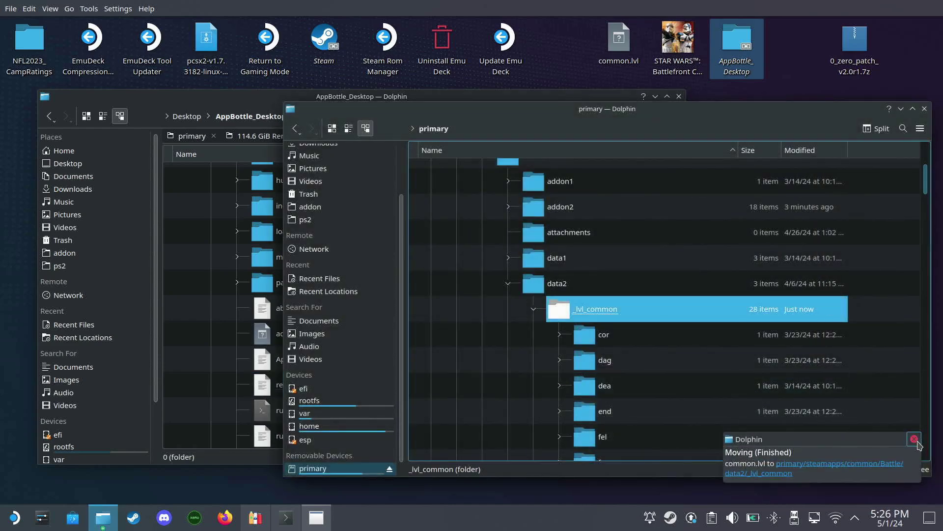
pyautogui.click(915, 438)
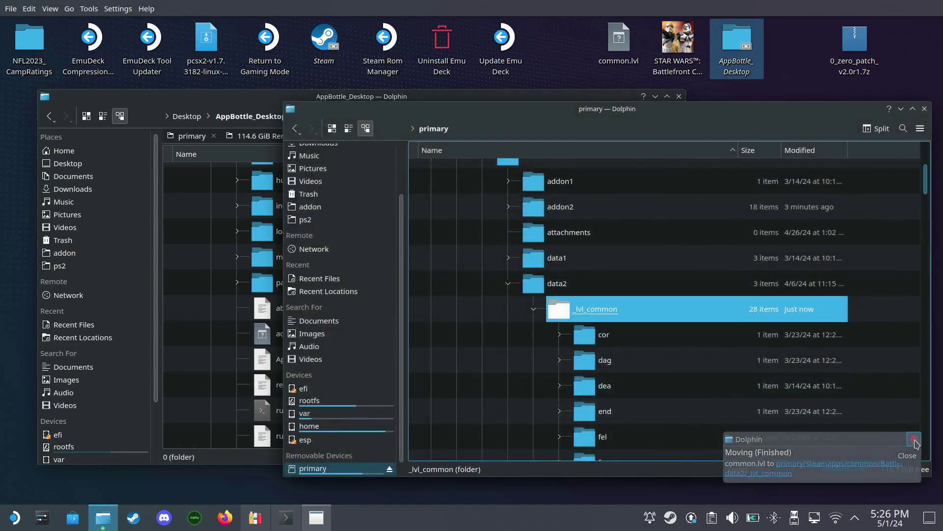
pyautogui.click(534, 309)
pyautogui.click(509, 283)
pyautogui.scroll(2, 526, 303)
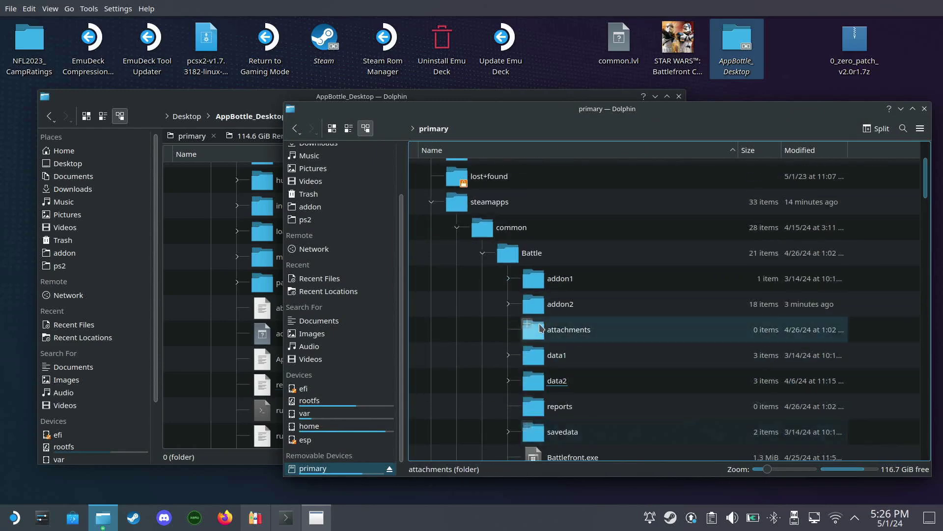
# Close the AppBottle_Desktop folder window and the Wine file browser.
pyautogui.click(227, 100)
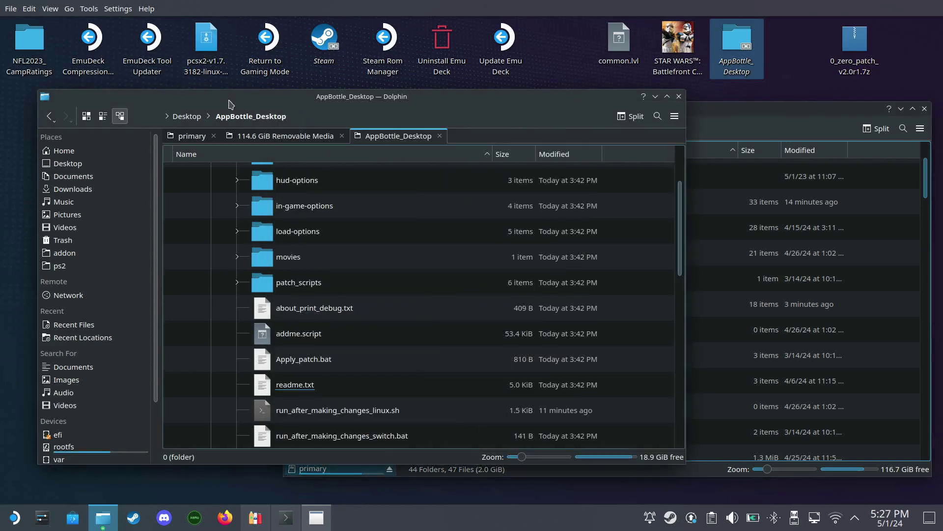
pyautogui.click(678, 97)
pyautogui.click(252, 131)
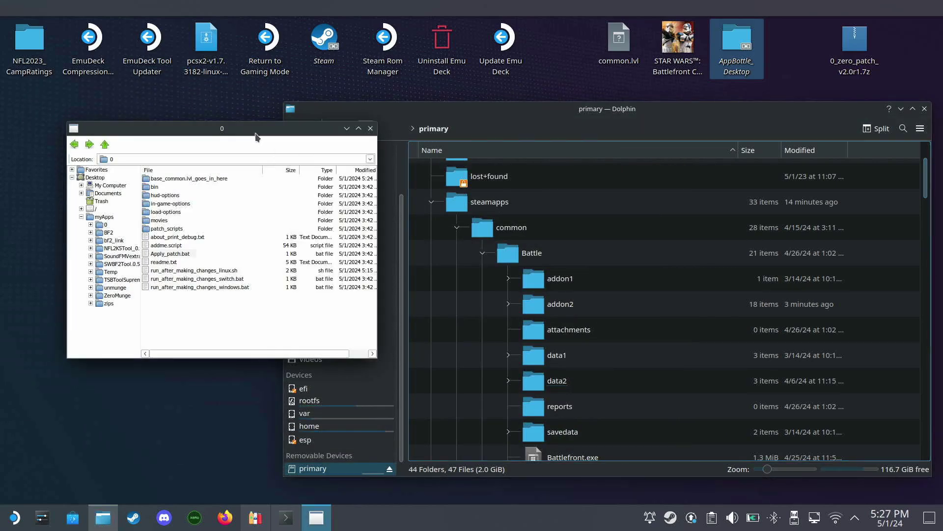
pyautogui.click(370, 129)
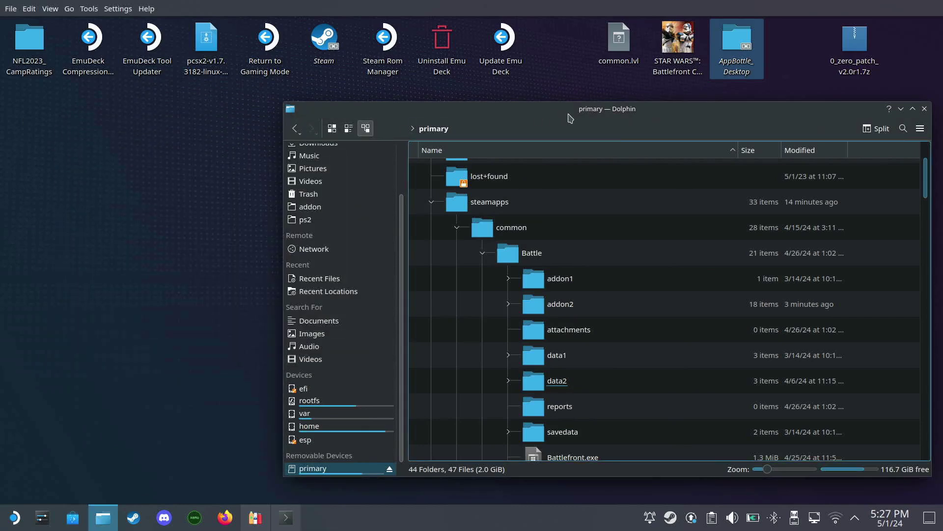
# Copy run_after_making_changes_linux.sh from addon2/0.
pyautogui.moveTo(570, 118); pyautogui.dragTo(540, 117)
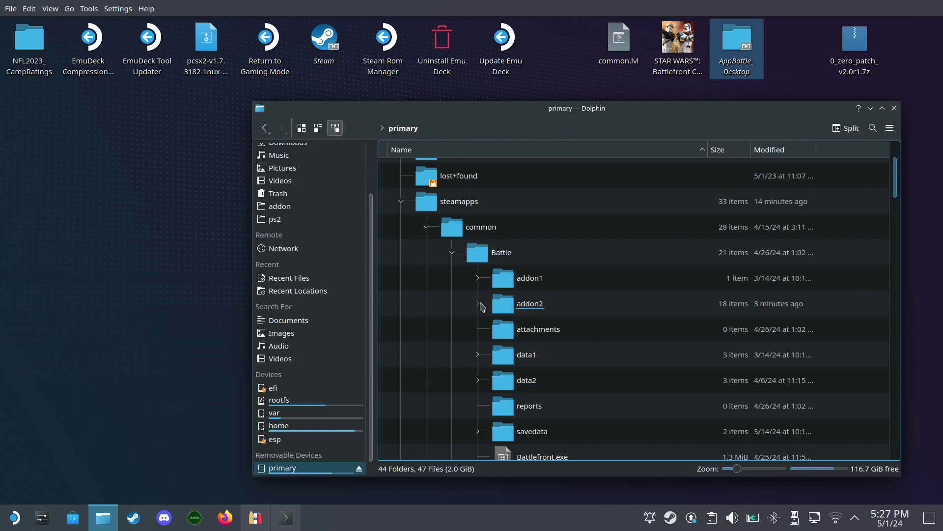
pyautogui.click(478, 304)
pyautogui.click(574, 329)
pyautogui.scroll(-2, 584, 330)
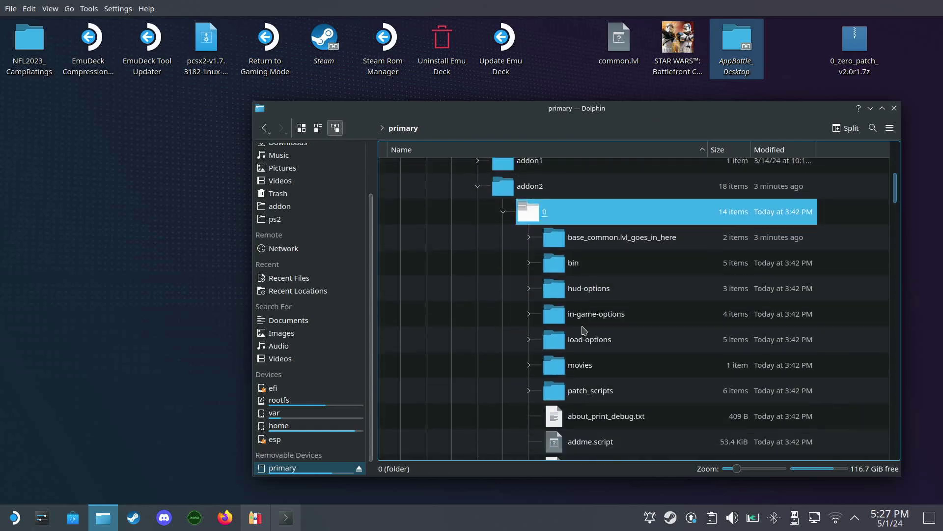
pyautogui.scroll(-2, 584, 330)
pyautogui.scroll(3, 565, 305)
pyautogui.scroll(-1, 535, 275)
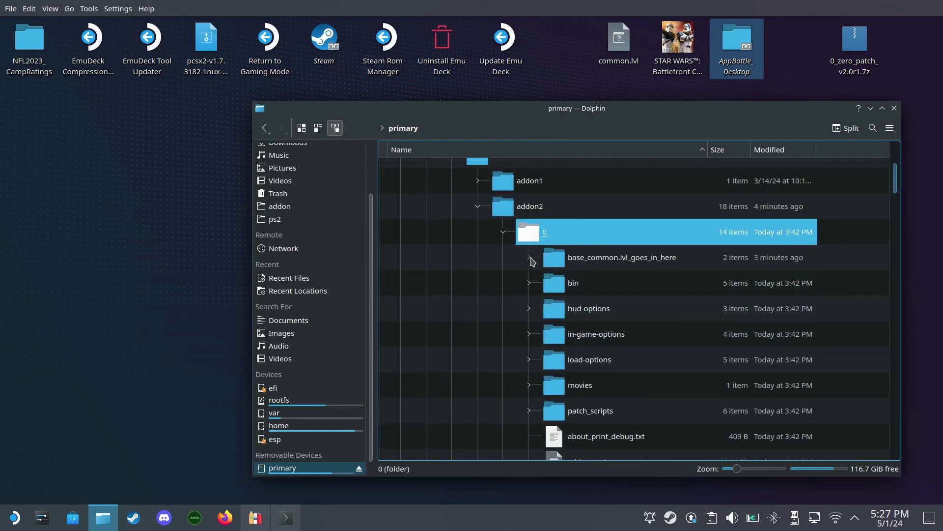
pyautogui.scroll(-5, 590, 301)
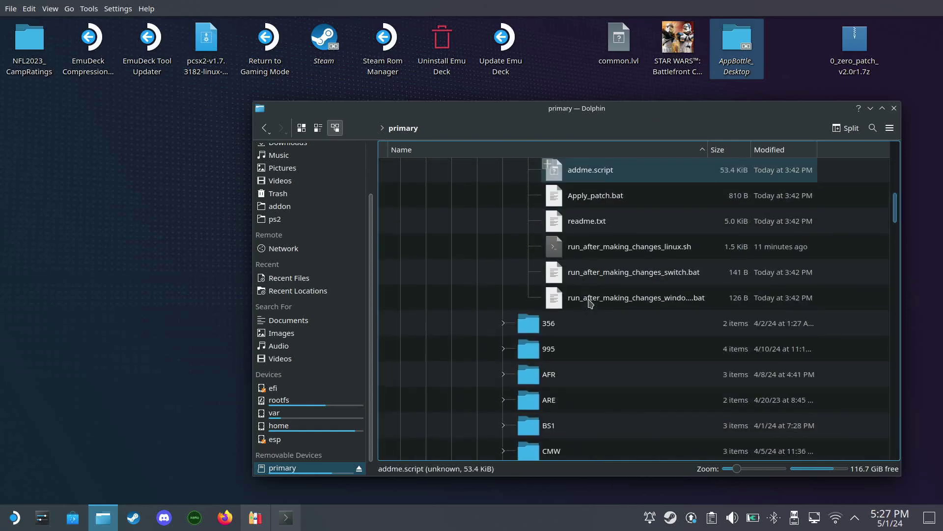
pyautogui.click(642, 254)
pyautogui.rightClick(641, 253)
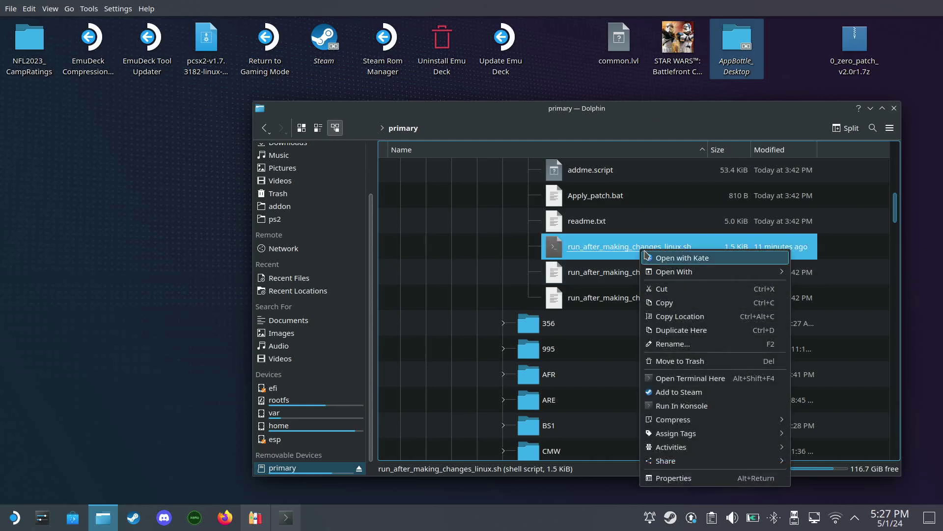
pyautogui.click(680, 304)
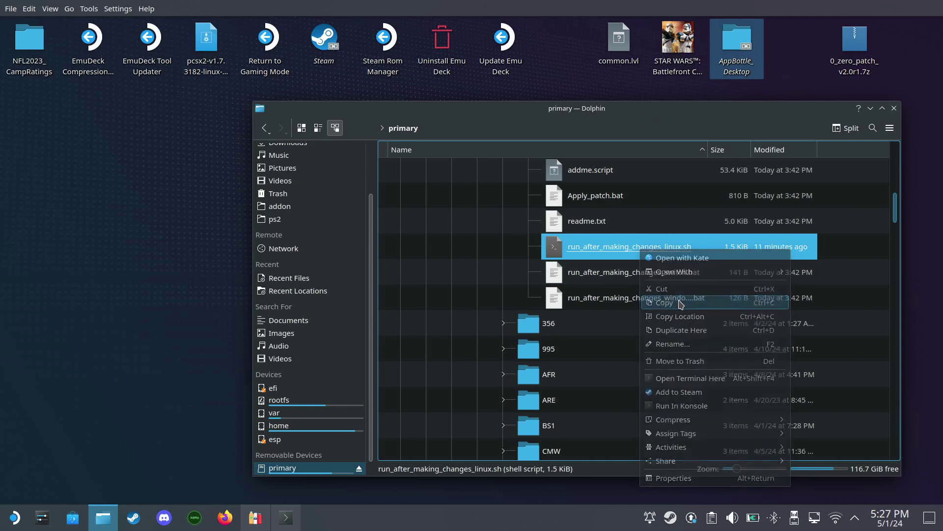
# Paste the Linux script into the addon2 folder.
pyautogui.scroll(5, 681, 303)
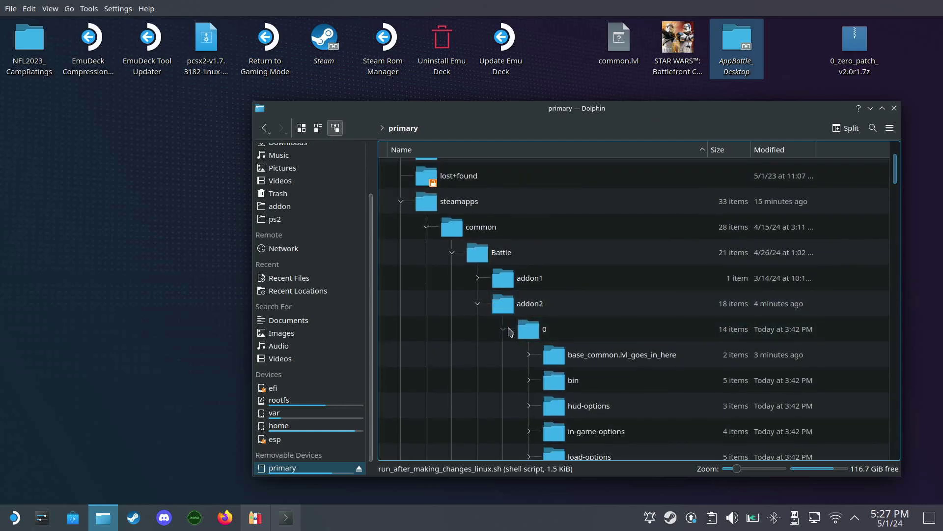
pyautogui.click(503, 328)
pyautogui.rightClick(565, 303)
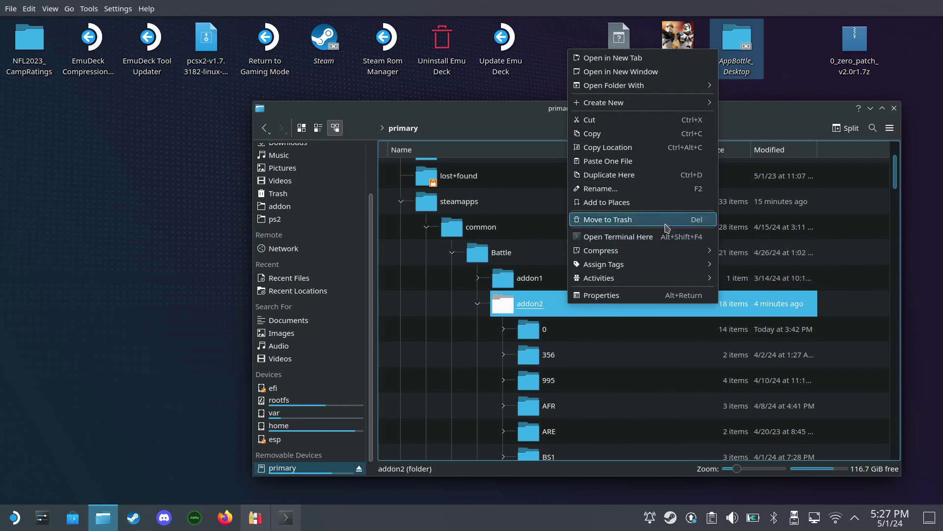
pyautogui.click(649, 162)
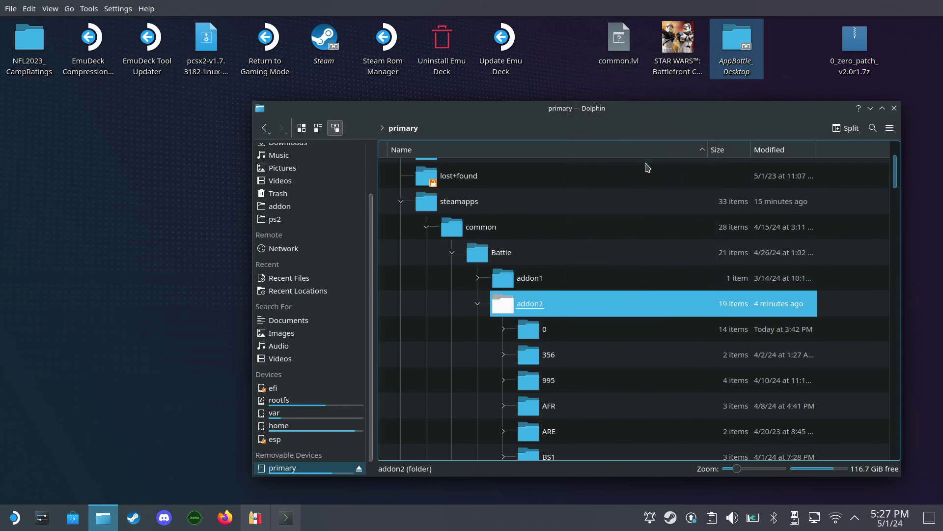
pyautogui.moveTo(721, 119); pyautogui.dragTo(620, 84)
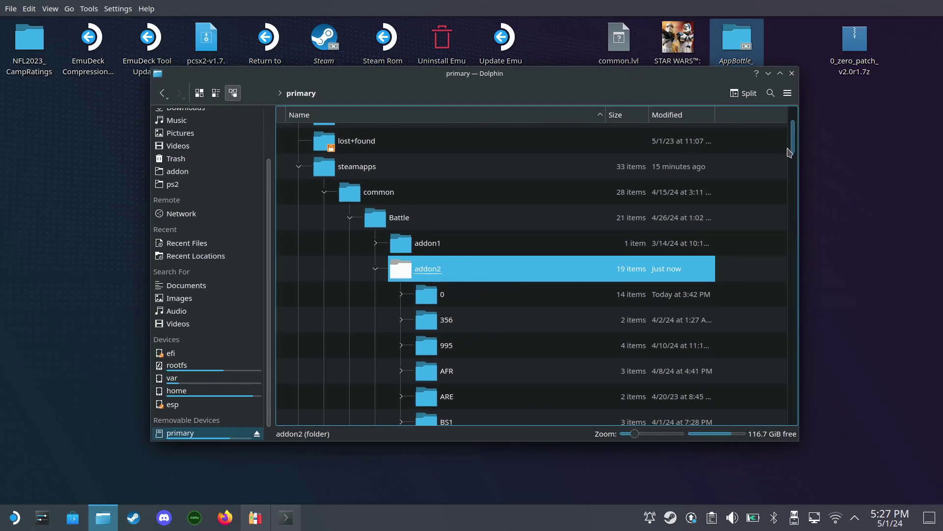
pyautogui.moveTo(795, 135); pyautogui.dragTo(796, 183)
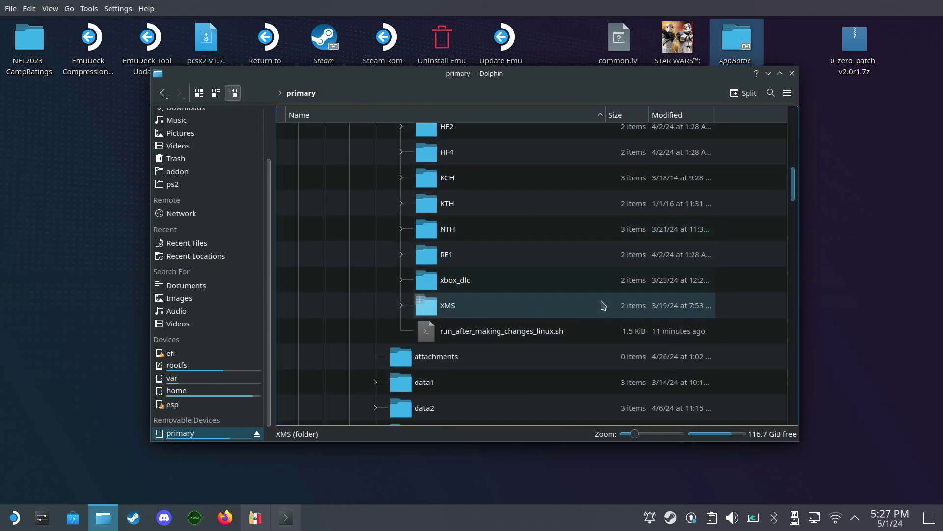
# Tick Is executable in run_after_making_changes_linux.sh's Permissions properties and confirm with OK.
pyautogui.click(523, 339)
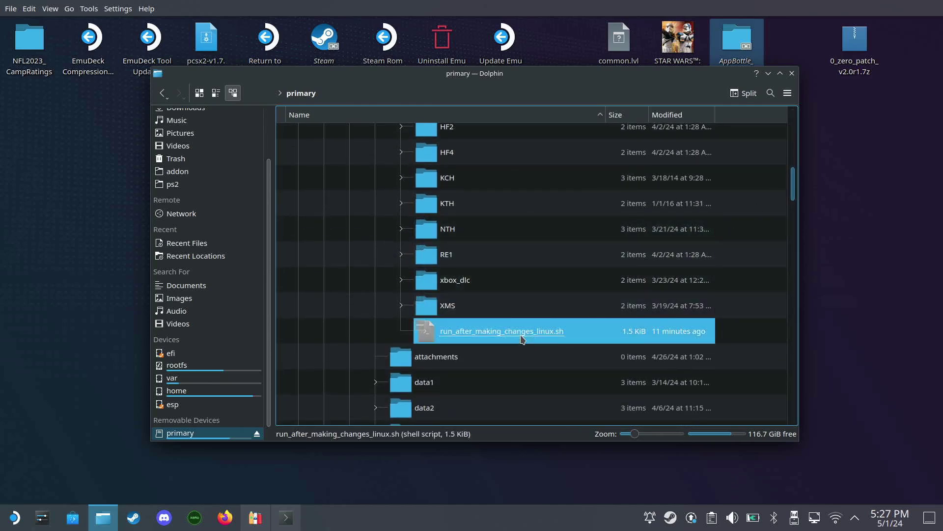
pyautogui.rightClick(522, 338)
pyautogui.click(536, 326)
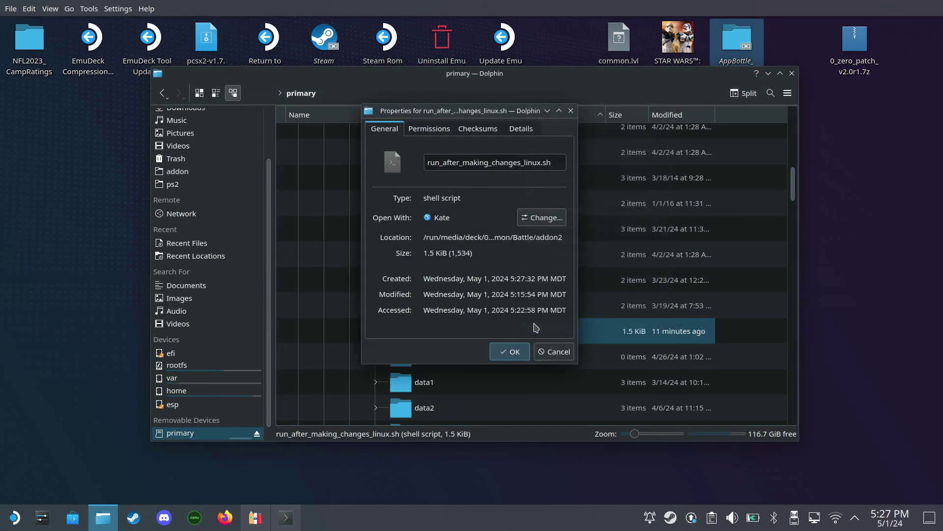
pyautogui.click(427, 133)
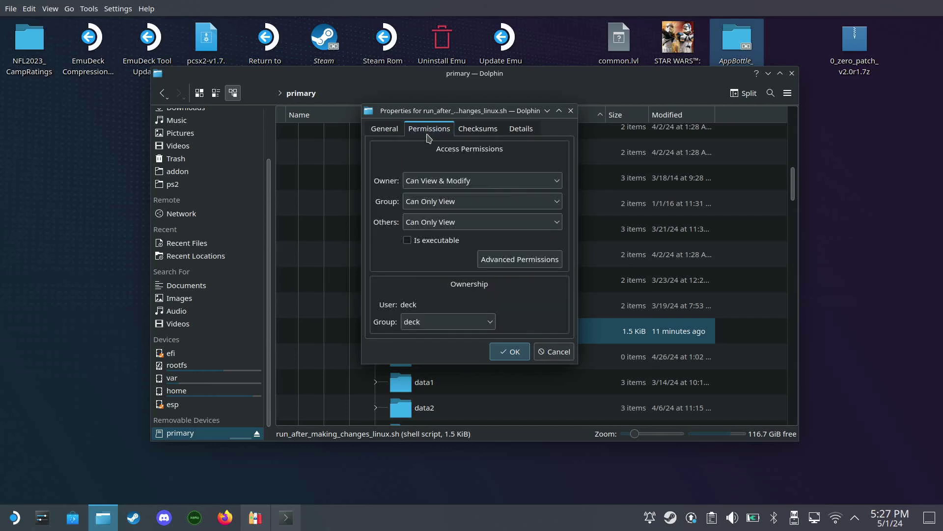
pyautogui.click(407, 241)
pyautogui.click(516, 352)
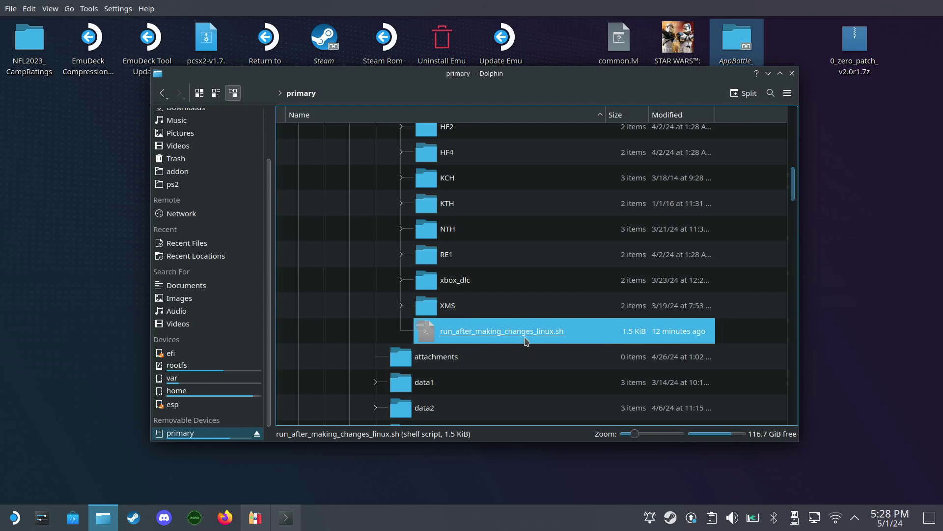
# Run run_after_making_changes_linux.sh from addon2 and dismiss its completion message.
pyautogui.click(530, 333)
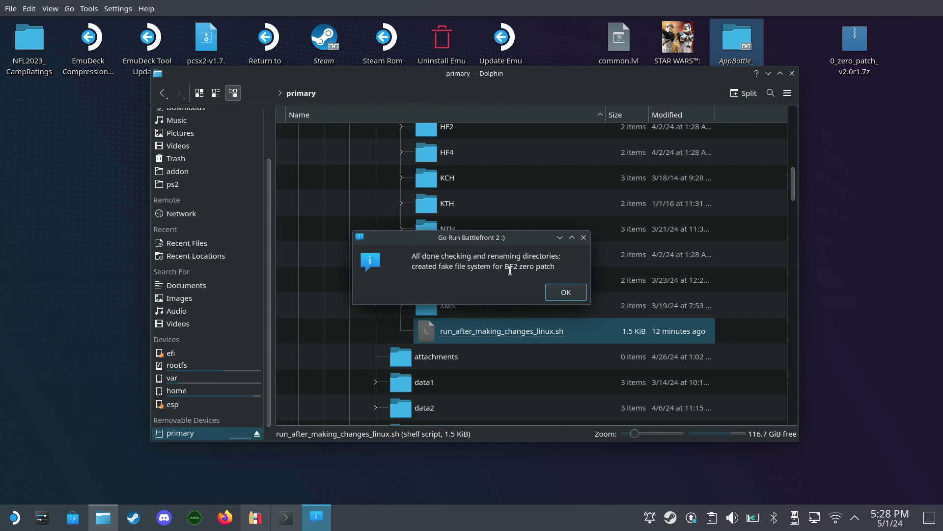
pyautogui.click(563, 292)
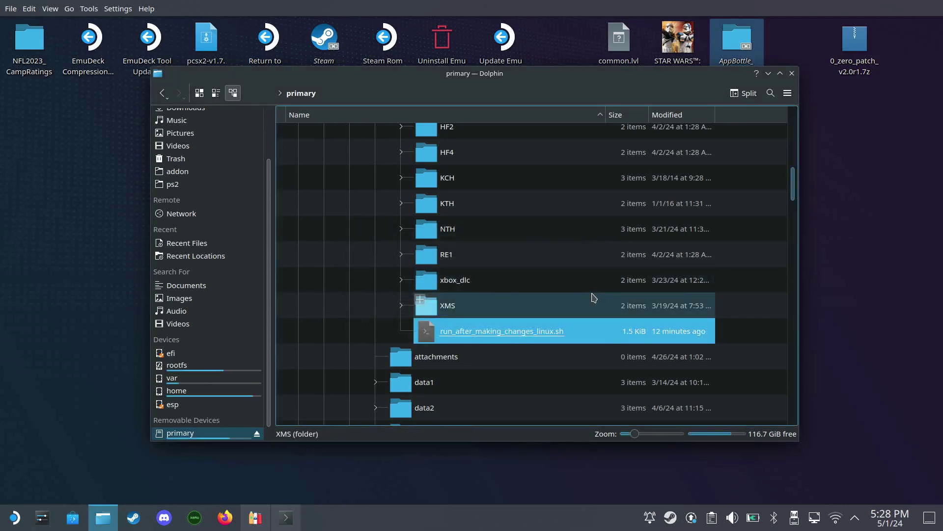
pyautogui.scroll(2, 593, 298)
pyautogui.scroll(4, 593, 298)
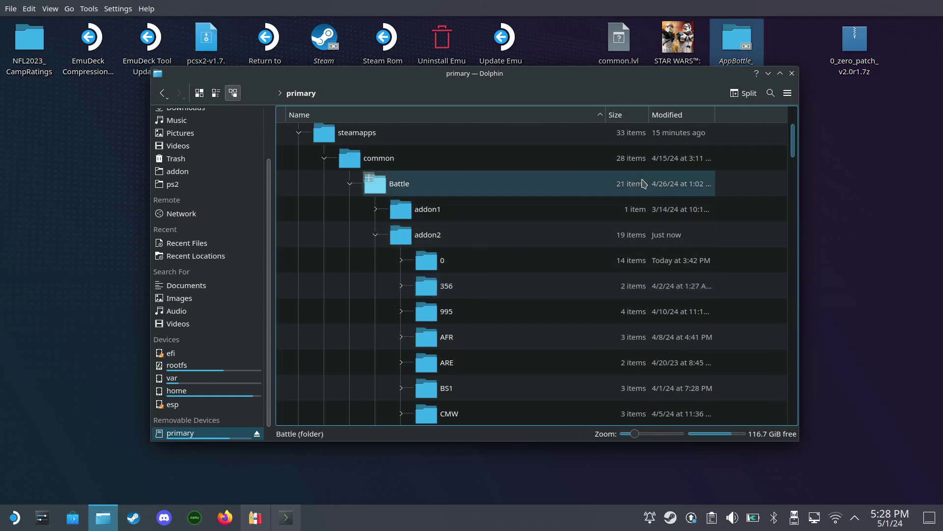
# Inspect the NTH folder and its data subfolder in addon2.
pyautogui.moveTo(581, 80); pyautogui.dragTo(645, 93)
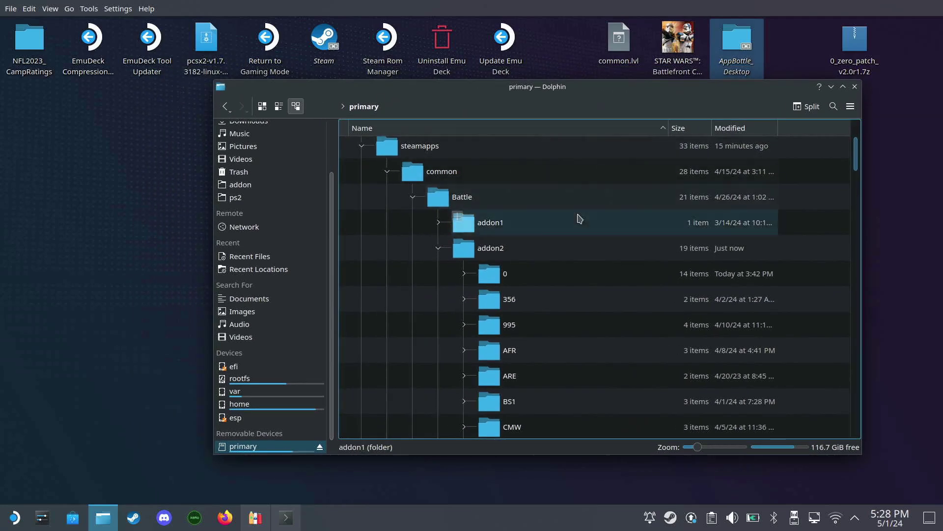
pyautogui.scroll(-2, 565, 296)
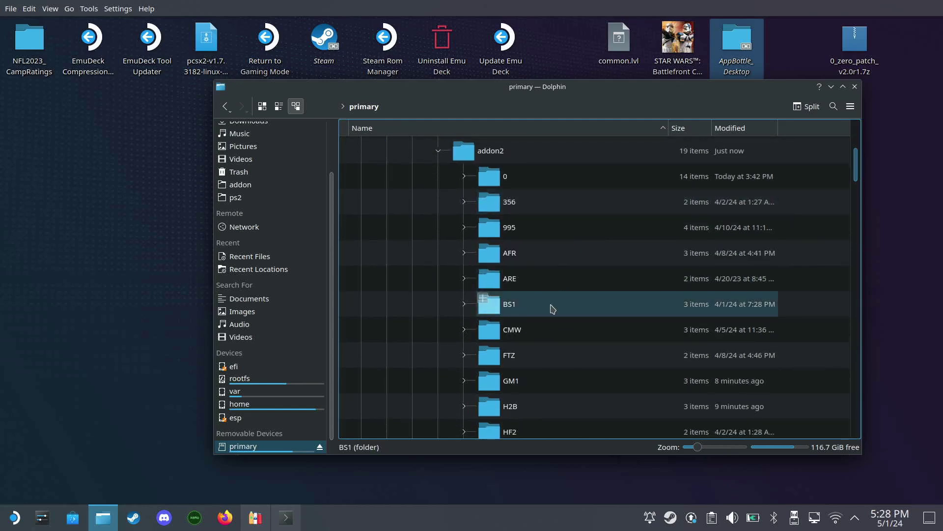
pyautogui.scroll(-4, 553, 308)
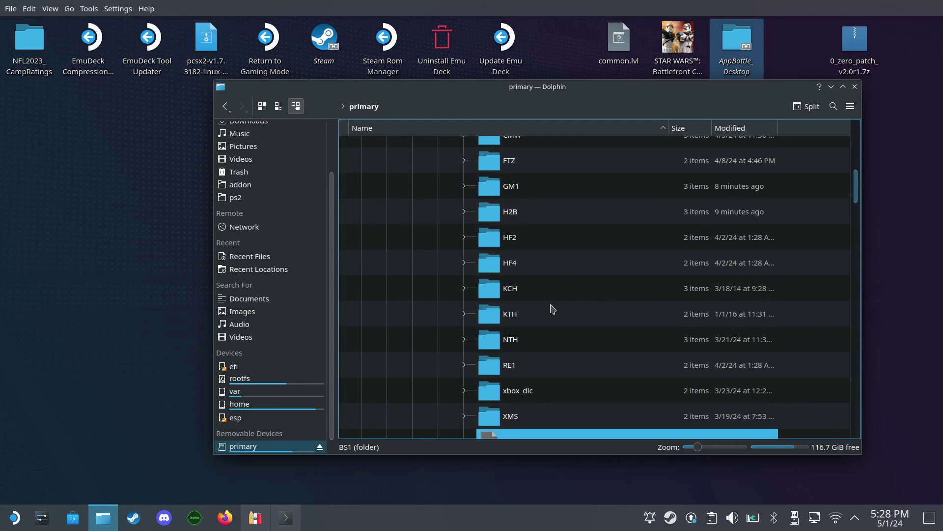
pyautogui.click(467, 346)
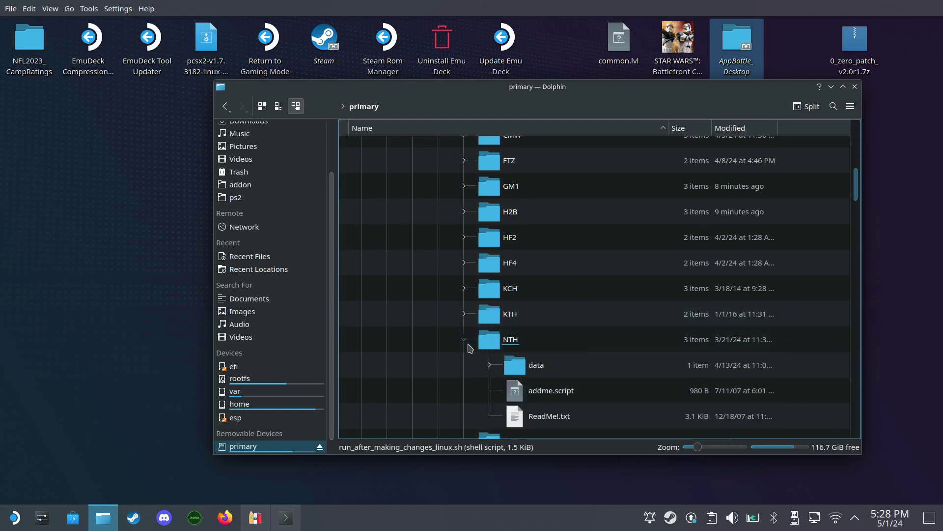
pyautogui.click(490, 365)
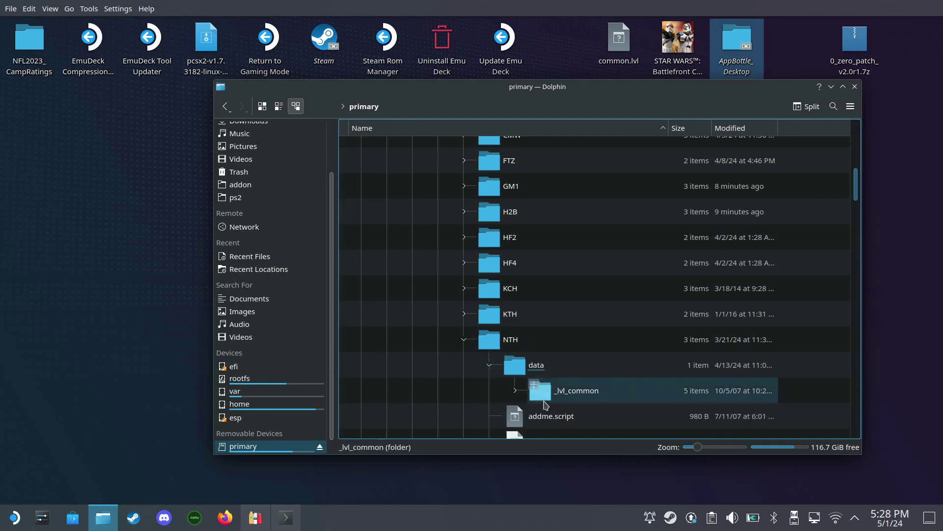
pyautogui.click(464, 339)
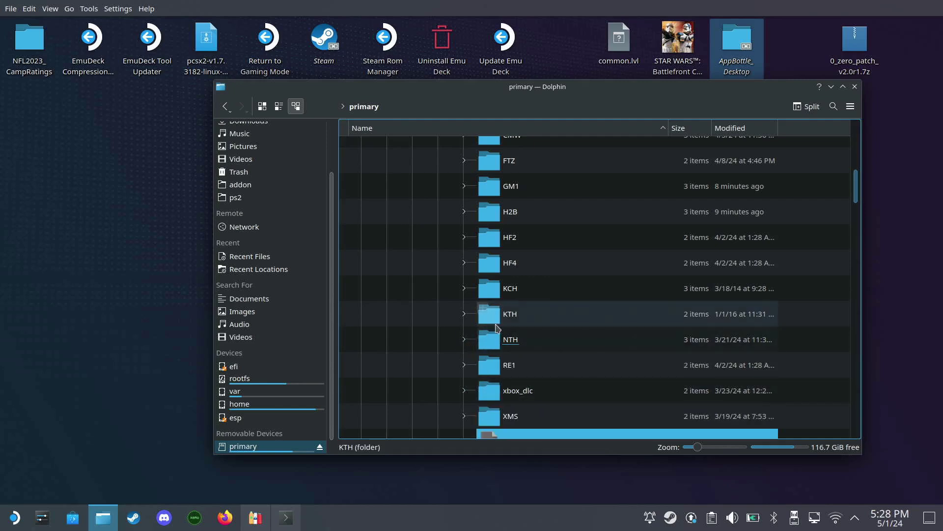
pyautogui.scroll(-3, 543, 326)
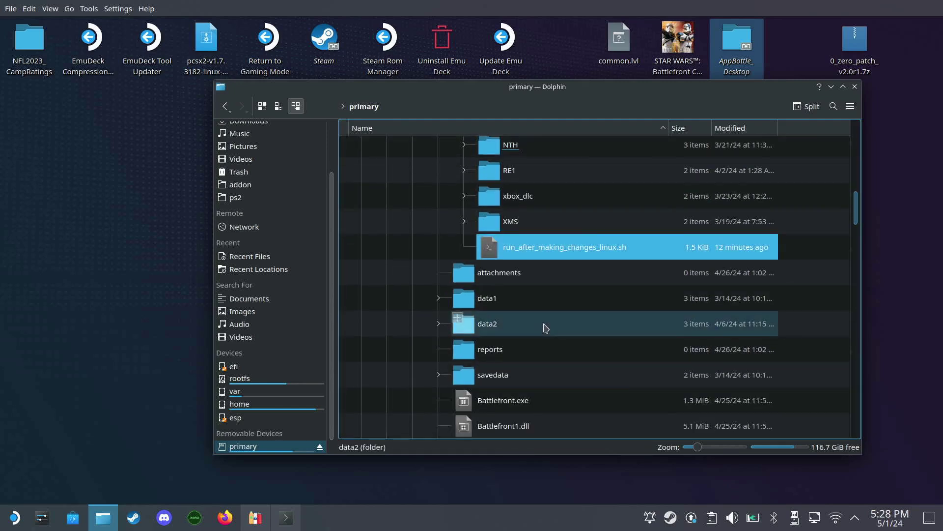
pyautogui.scroll(2, 545, 328)
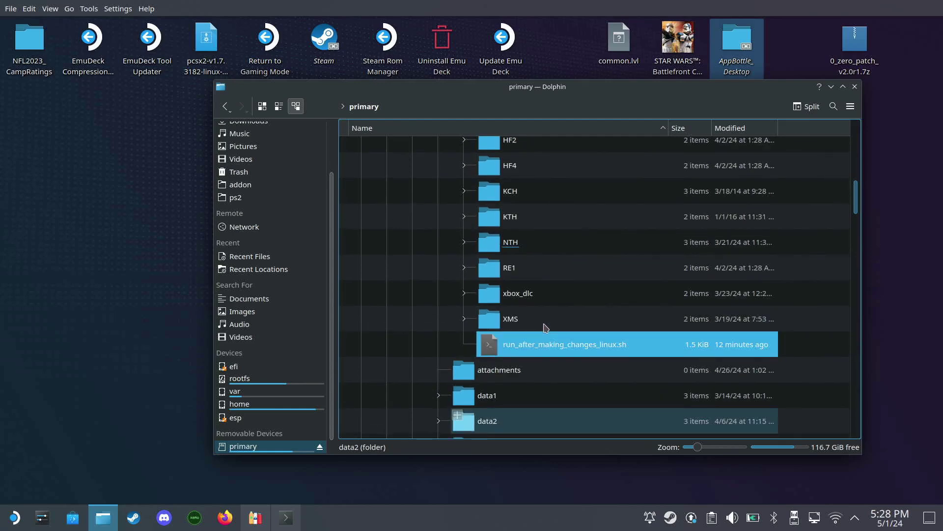
# Run the Linux script a second time, confirm the All done dialog, and select the STAR WARS shortcut.
pyautogui.click(590, 350)
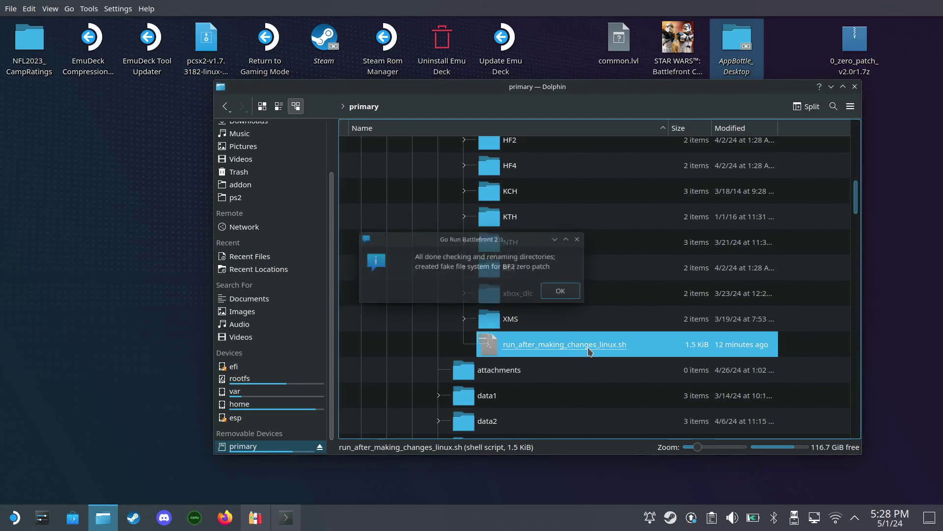
pyautogui.click(563, 294)
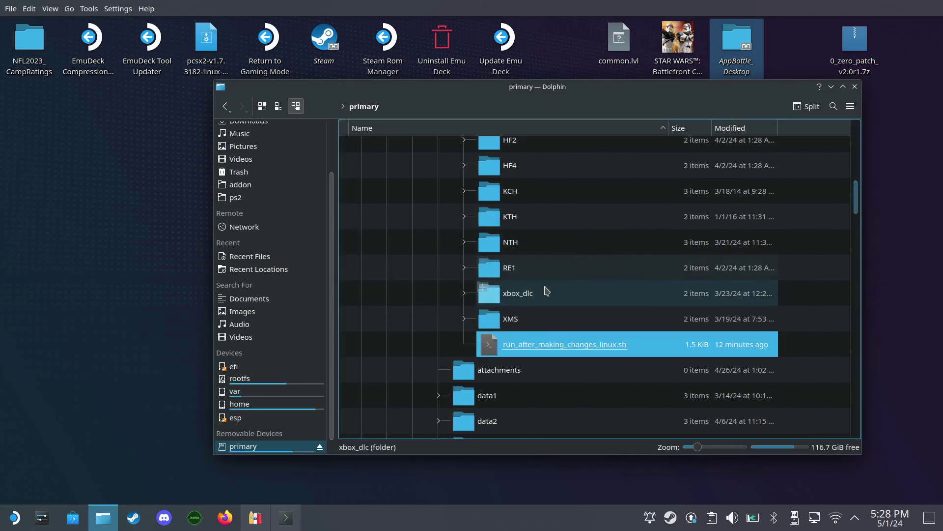
pyautogui.moveTo(690, 90); pyautogui.dragTo(695, 111)
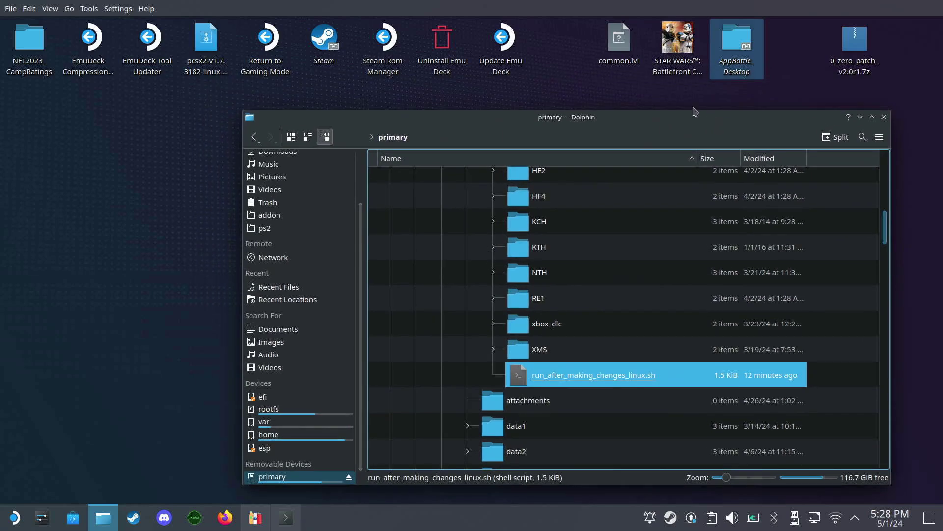
pyautogui.click(678, 49)
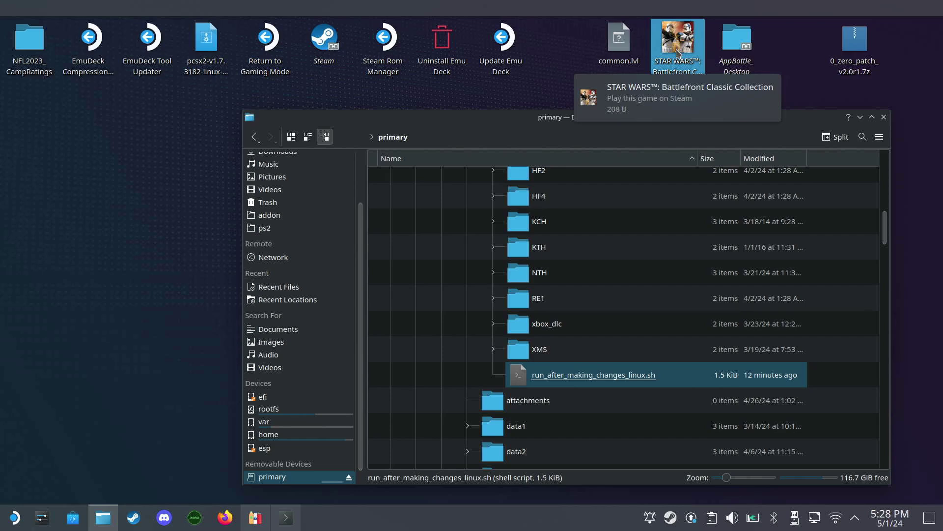
# Launch Battlefront II with the first profile and confirm Singleplayer lists Mod Menu Tree with The Clone Wars custom GC mod.
pyautogui.doubleClick(678, 52)
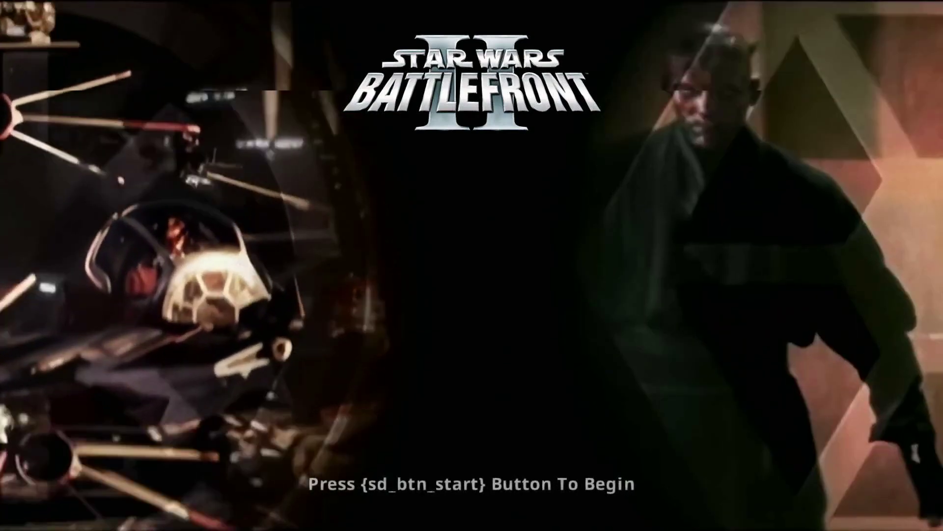
pyautogui.click(588, 320)
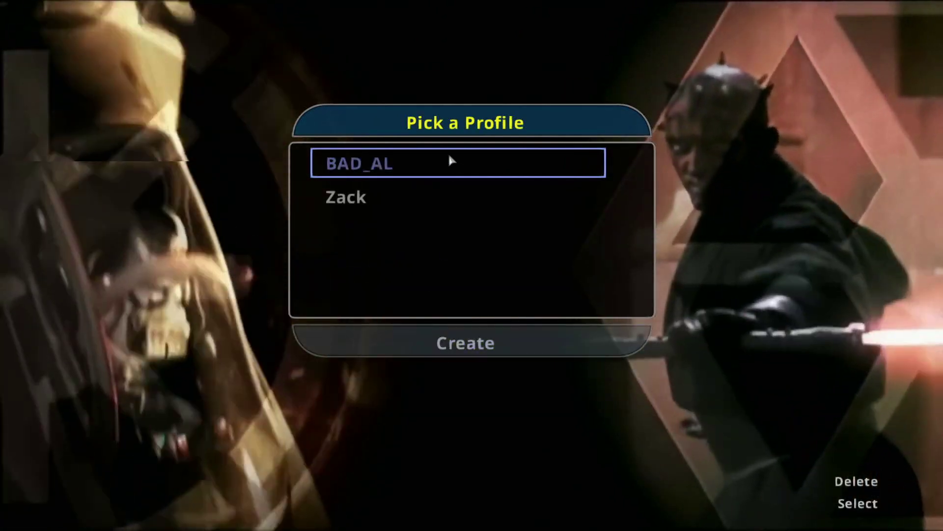
pyautogui.click(449, 169)
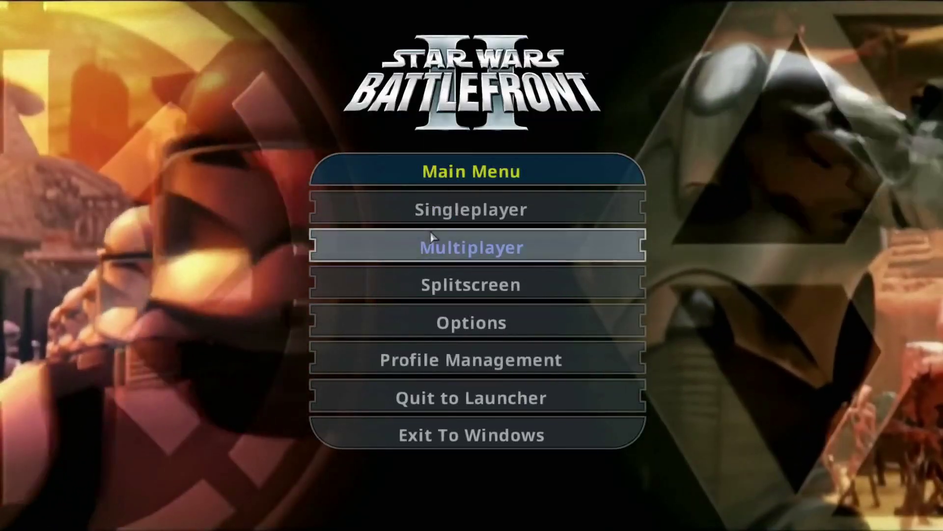
pyautogui.click(436, 212)
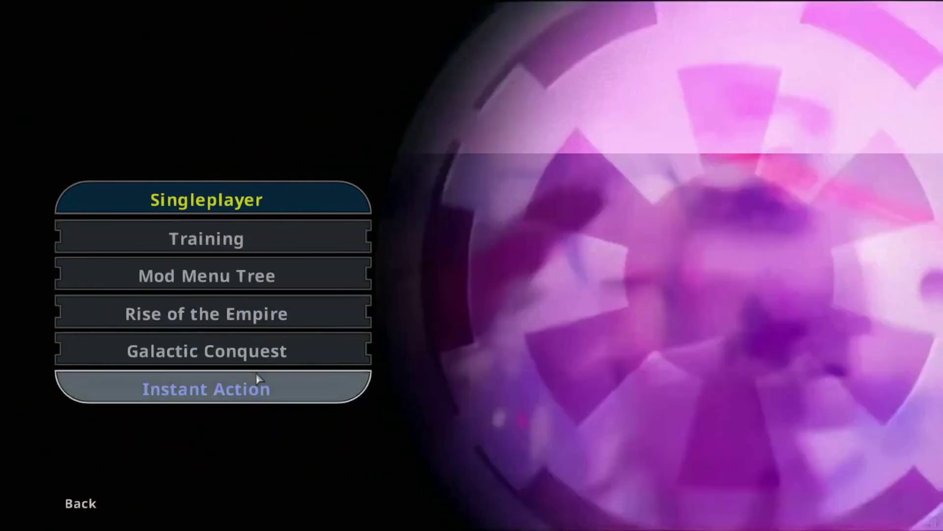
pyautogui.click(256, 376)
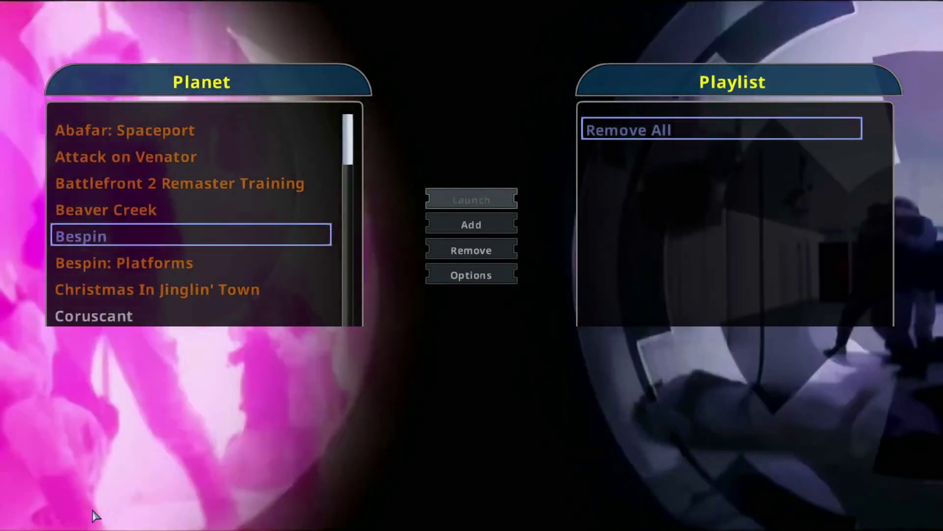
pyautogui.click(92, 509)
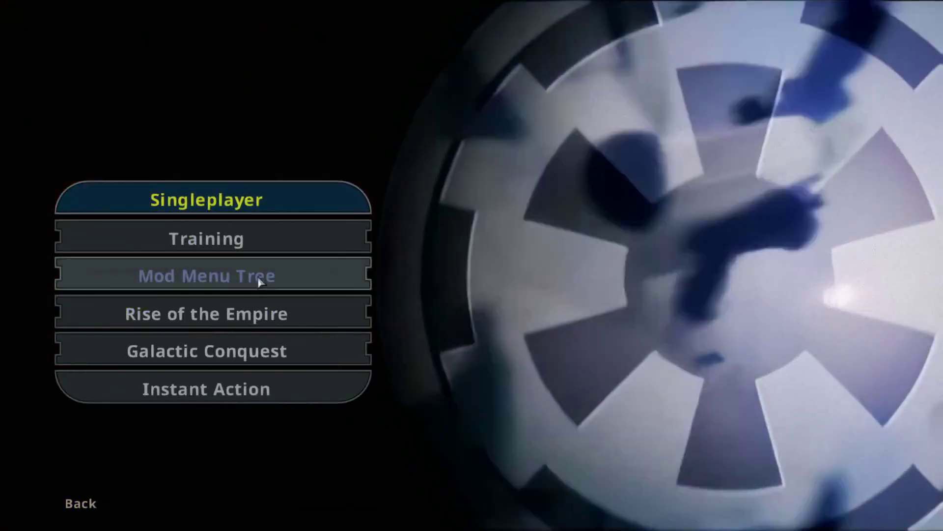
pyautogui.click(259, 278)
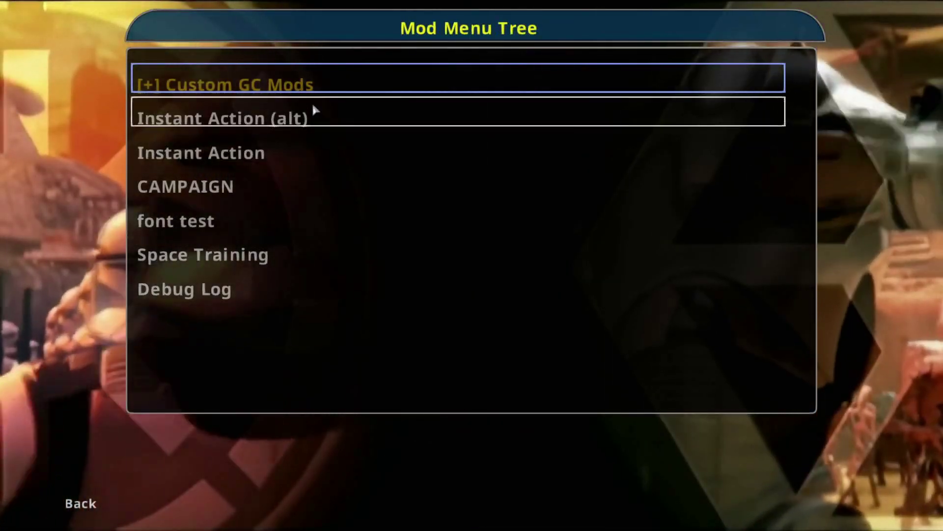
pyautogui.click(313, 89)
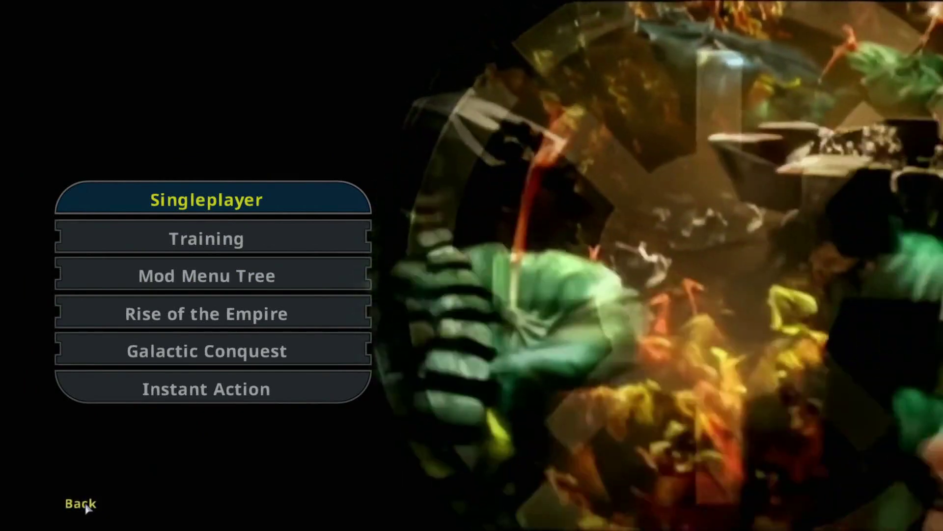
# Return to the main menu and exit the game to the desktop.
pyautogui.click(81, 504)
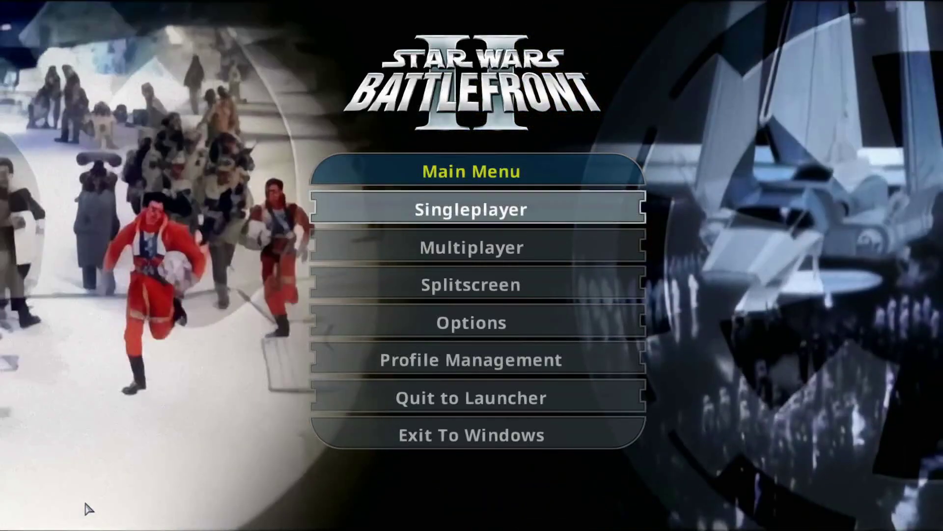
pyautogui.click(469, 432)
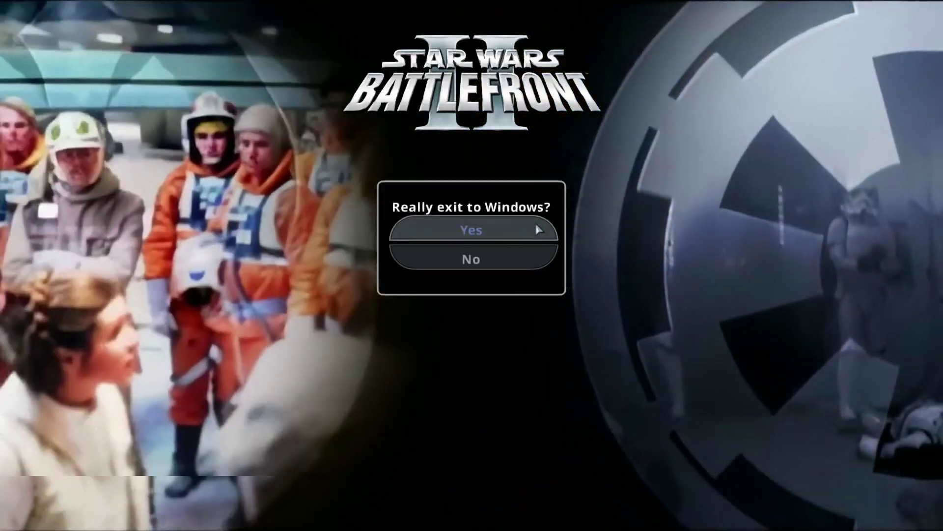
pyautogui.click(537, 228)
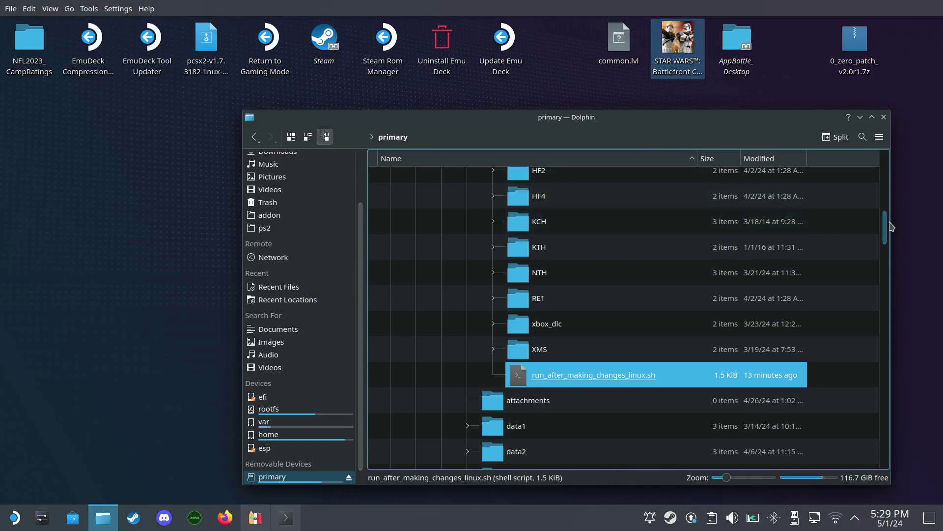
# Expand the movies folder under addon2/0 to reveal its fly subfolder.
pyautogui.moveTo(887, 230); pyautogui.dragTo(890, 185)
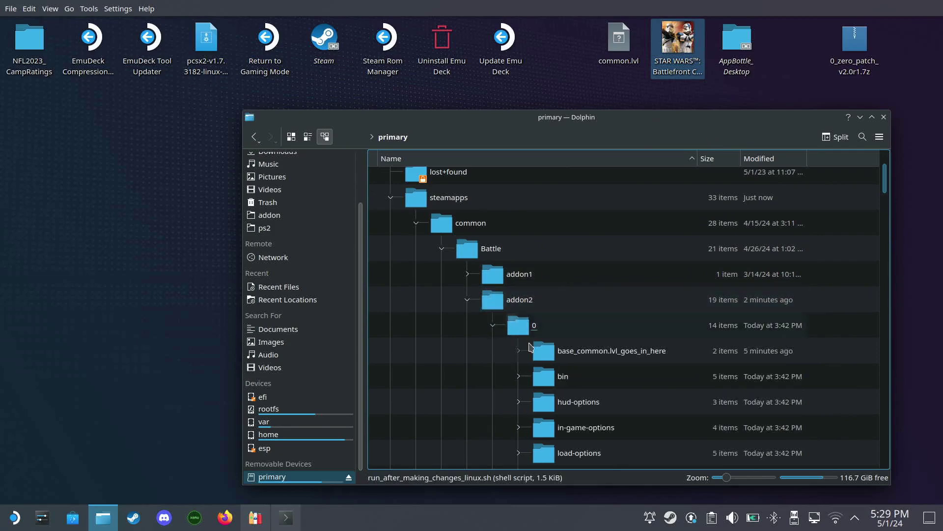
pyautogui.scroll(-2, 585, 363)
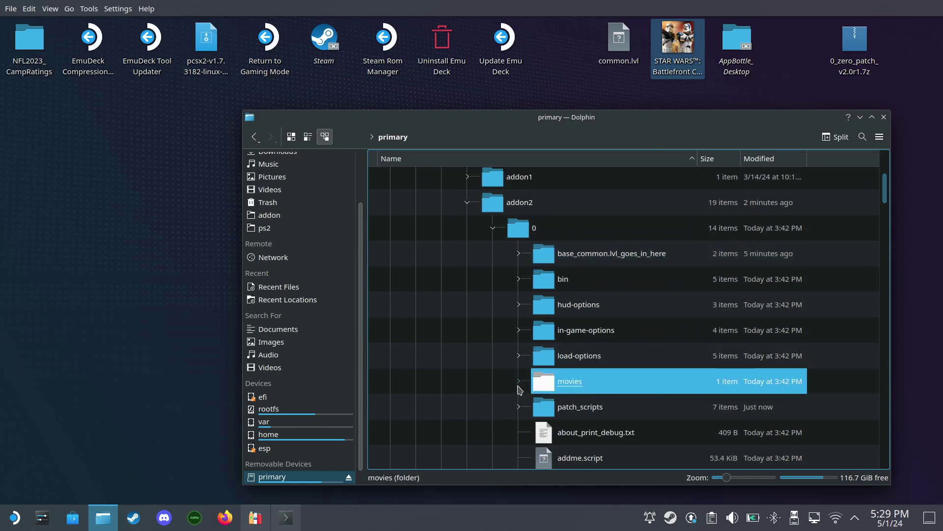
pyautogui.click(518, 384)
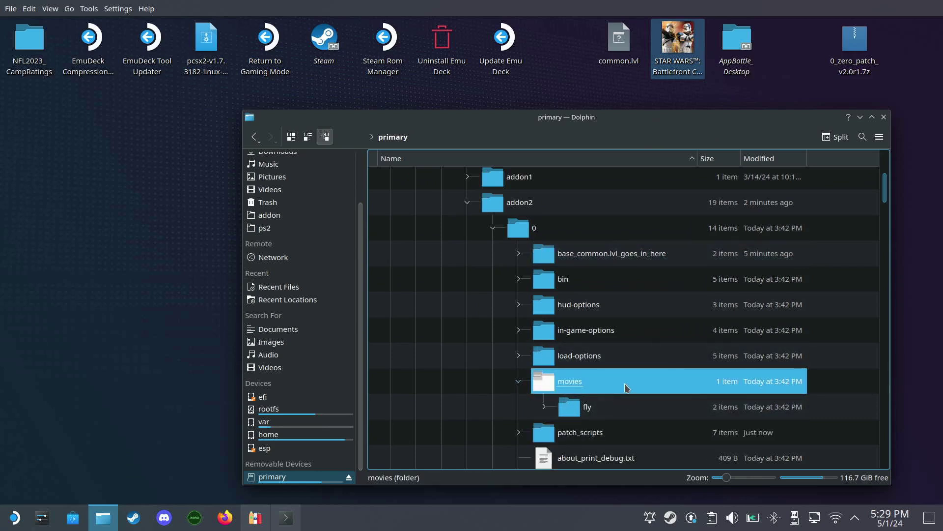